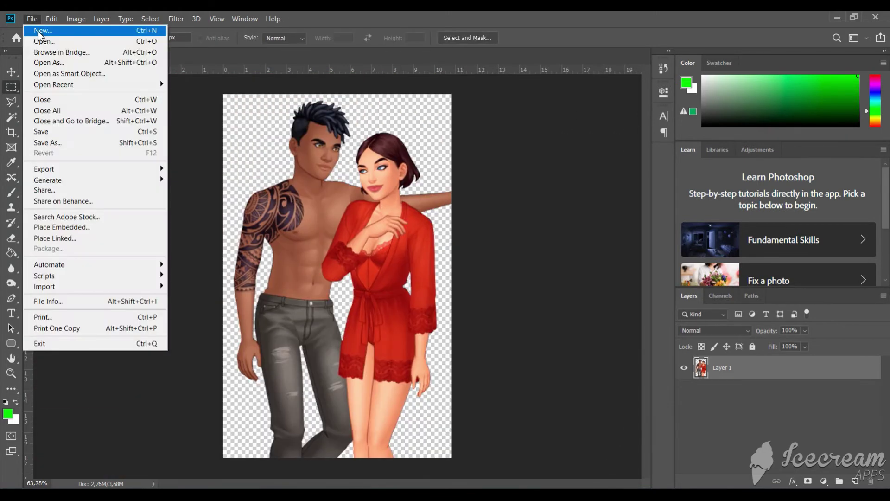
Exit the current tool, leaving the couple cut out on transparency as Layer 1.
{"action": "key", "text": "Escape"}
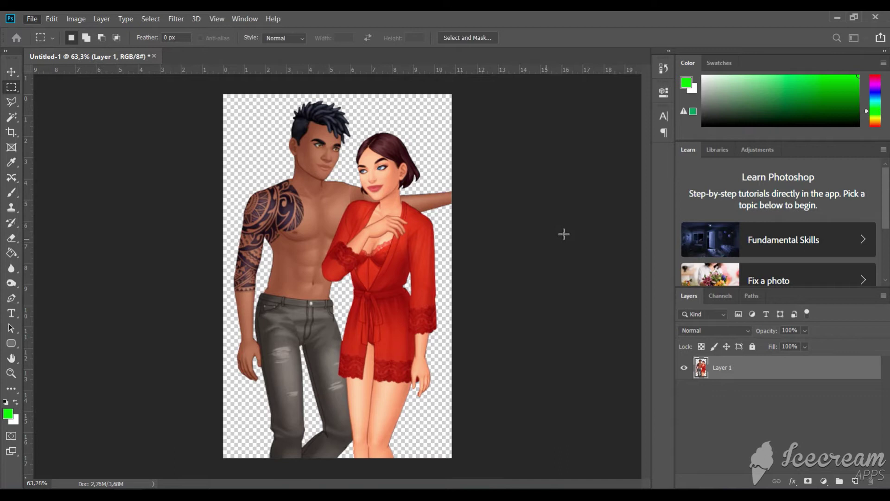
Create a new 420 × 580 px document.
{"action": "key", "text": "ctrl+n"}
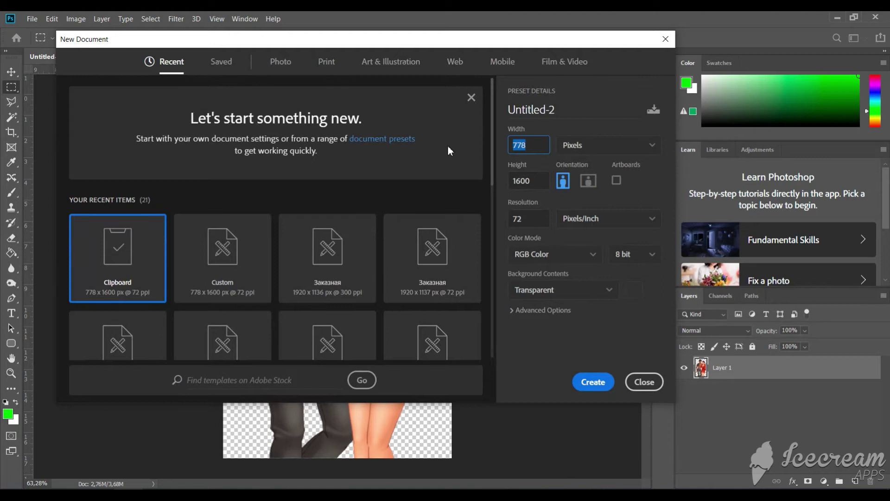
{"action": "type", "text": "420"}
{"action": "key", "text": "Tab"}
{"action": "type", "text": "580"}
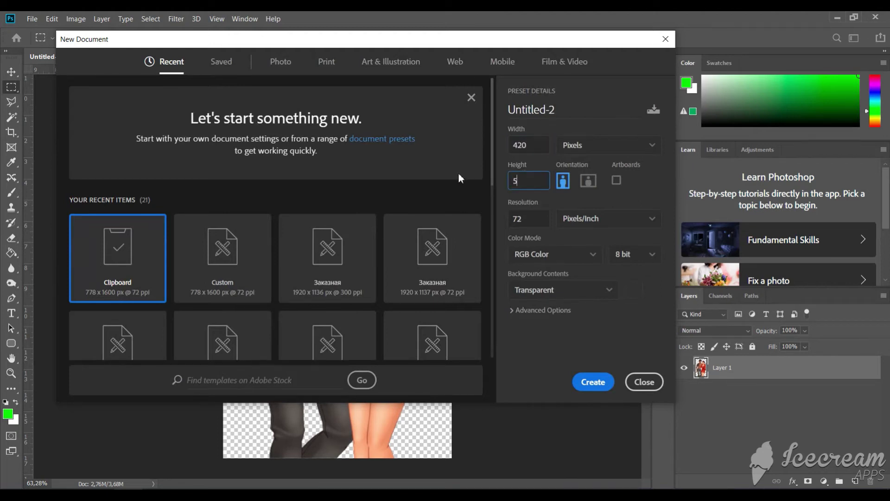
{"action": "left_click", "coordinate": [603, 389]}
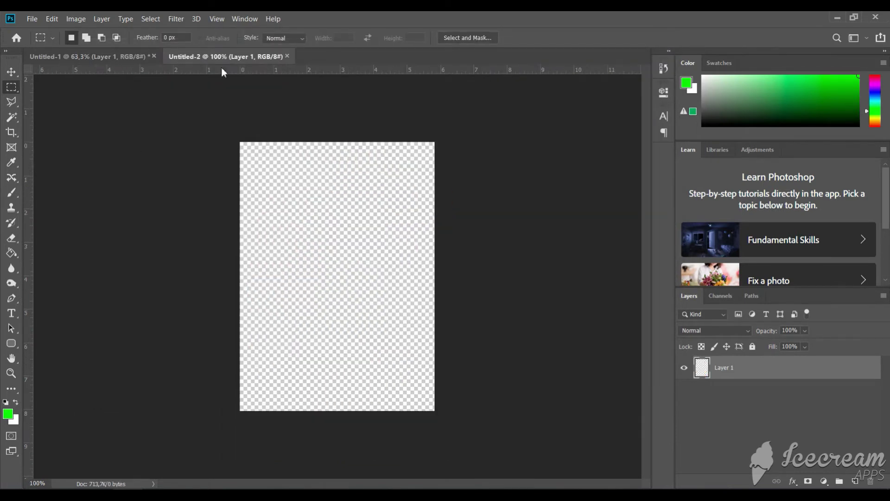
Paste the couple into the new document and scale it to about 45%, nudged up and right.
{"action": "left_click", "coordinate": [125, 60]}
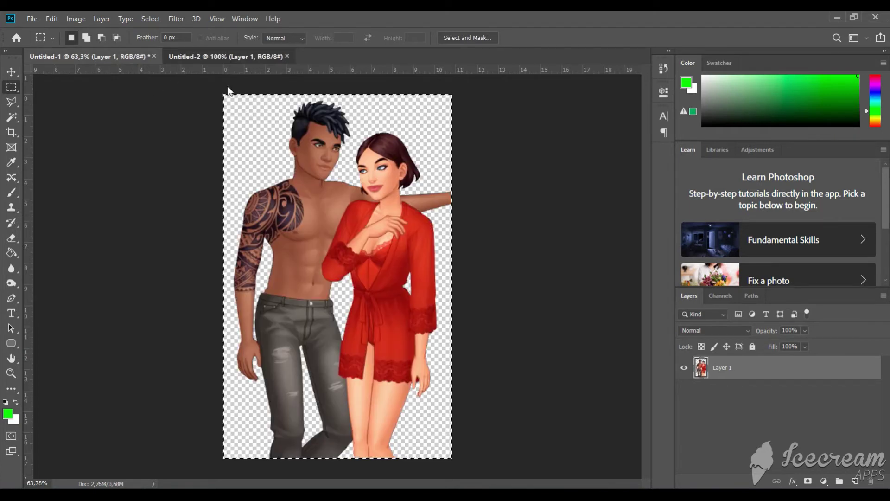
{"action": "left_click", "coordinate": [195, 54]}
{"action": "key", "text": "ctrl+v"}
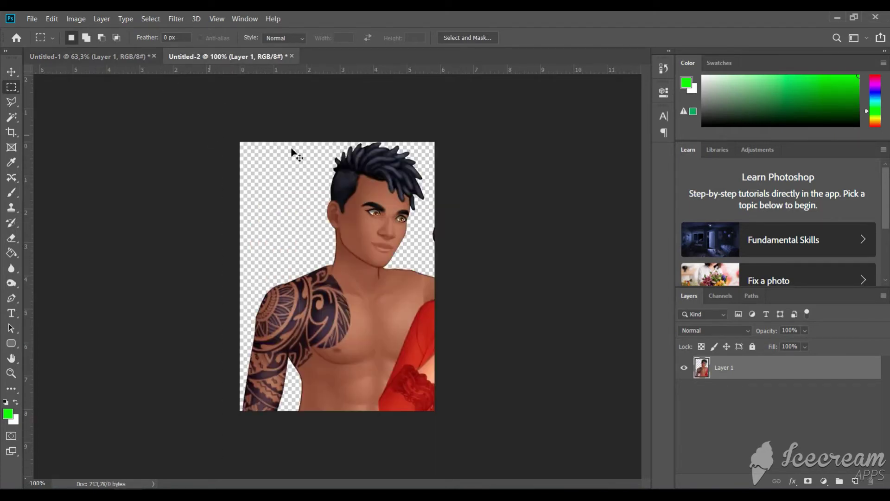
{"action": "key", "text": "ctrl+shift+t"}
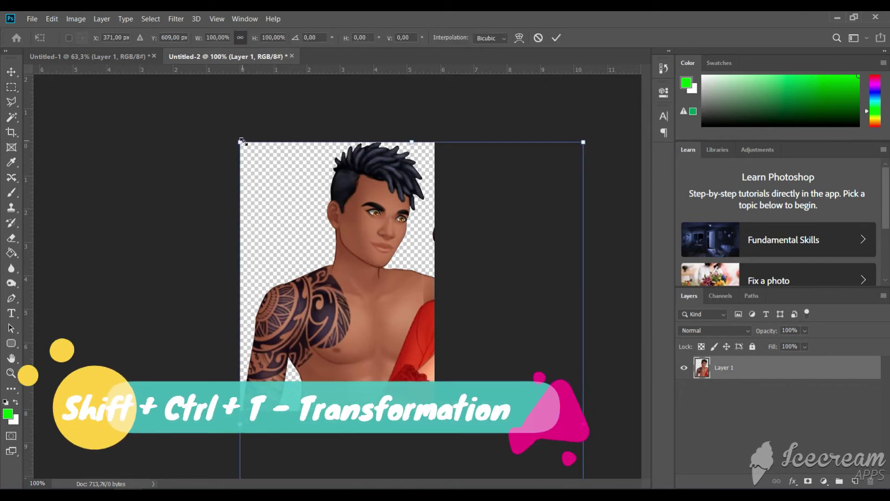
{"action": "left_click_drag", "start_coordinate": [343, 273], "coordinate": [329, 188]}
{"action": "left_click_drag", "start_coordinate": [432, 157], "coordinate": [424, 172]}
{"action": "left_click_drag", "start_coordinate": [386, 237], "coordinate": [394, 222]}
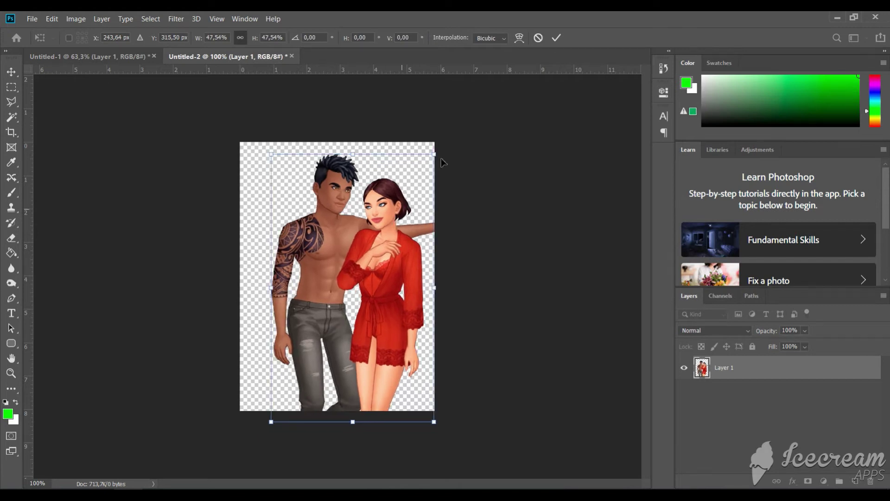
{"action": "left_click_drag", "start_coordinate": [434, 155], "coordinate": [425, 170]}
{"action": "left_click_drag", "start_coordinate": [404, 221], "coordinate": [412, 211]}
{"action": "left_click", "coordinate": [558, 38]}
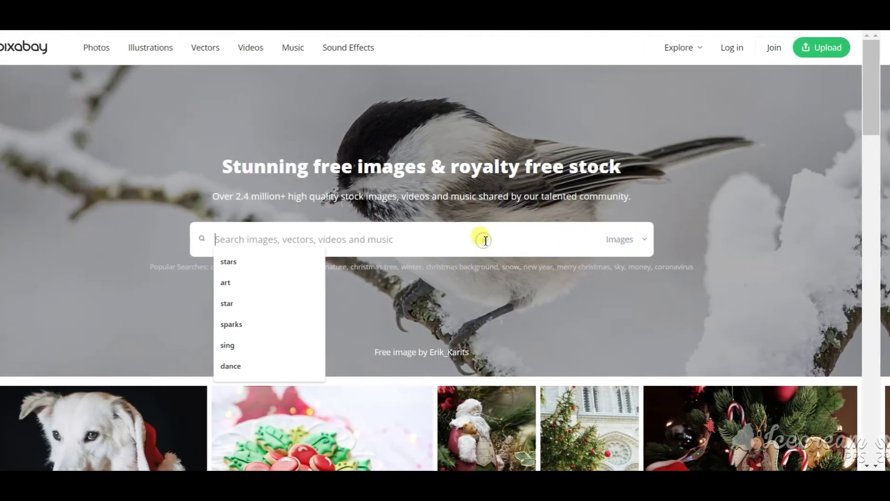
Search Pixabay for 'bedroom' and browse the results.
{"action": "type", "text": "bedroom"}
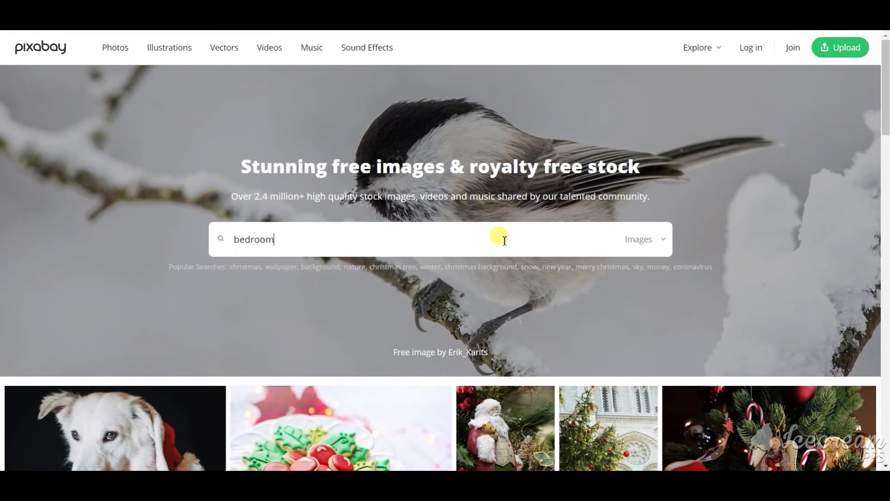
{"action": "key", "text": "Return"}
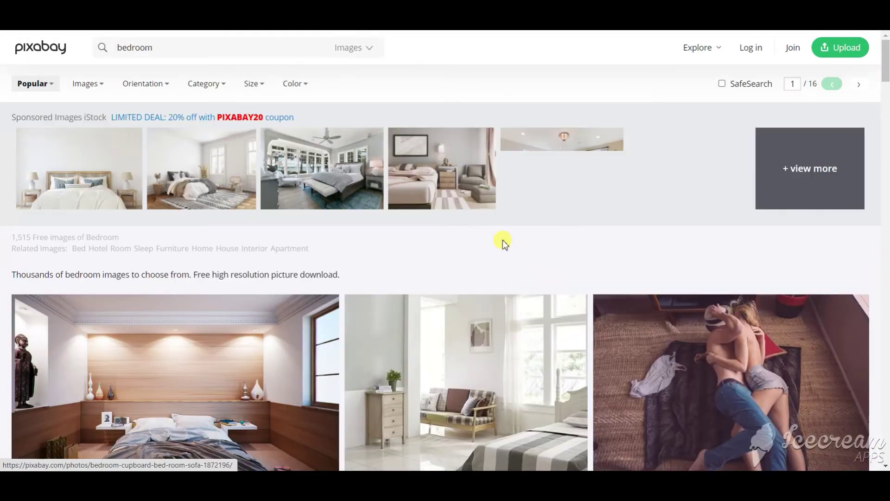
{"action": "scroll", "coordinate": [404, 215], "scroll_direction": "down", "scroll_amount": 3}
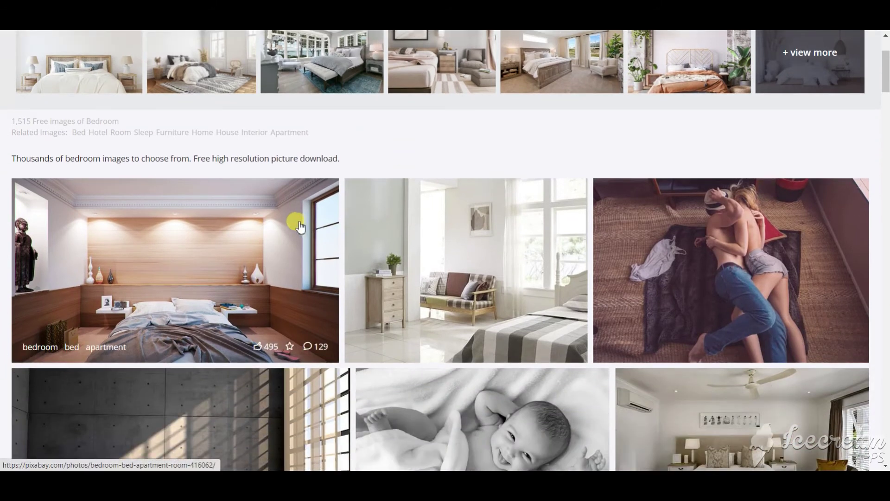
{"action": "scroll", "coordinate": [222, 191], "scroll_direction": "down", "scroll_amount": 1}
{"action": "scroll", "coordinate": [213, 183], "scroll_direction": "down", "scroll_amount": 2}
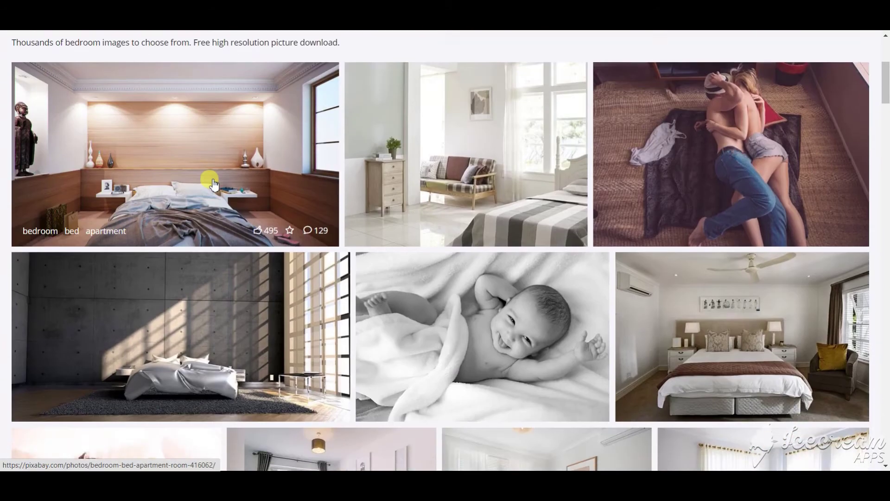
Open the concrete-walled bedroom photo and save the image to the computer.
{"action": "left_click", "coordinate": [209, 260]}
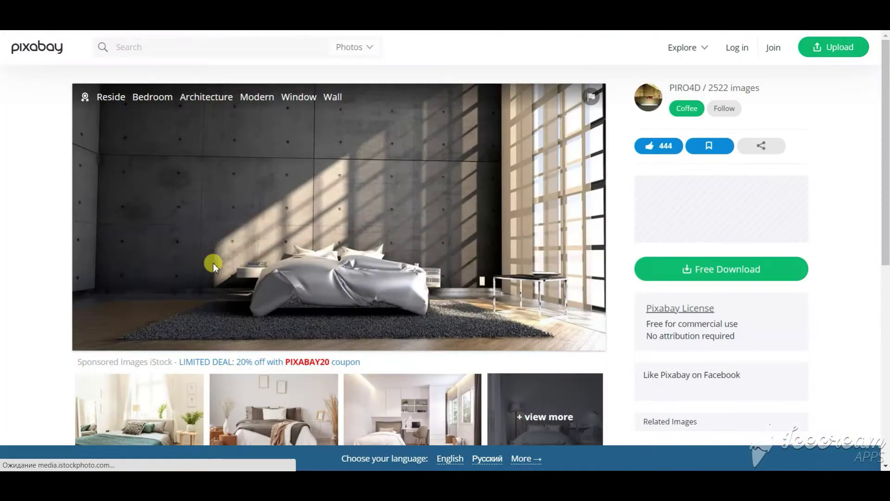
{"action": "right_click", "coordinate": [354, 206]}
{"action": "left_click", "coordinate": [374, 232]}
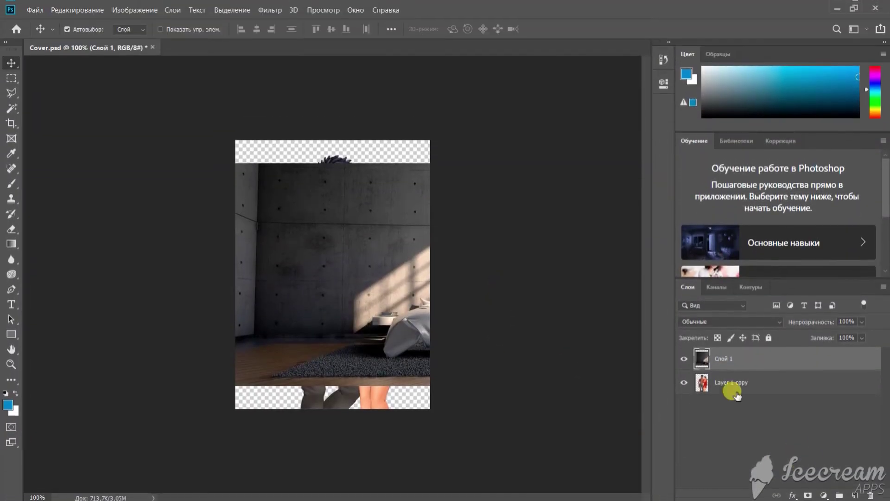
Move the couple layer above the bedroom photo layer.
{"action": "left_click_drag", "start_coordinate": [737, 395], "coordinate": [716, 392]}
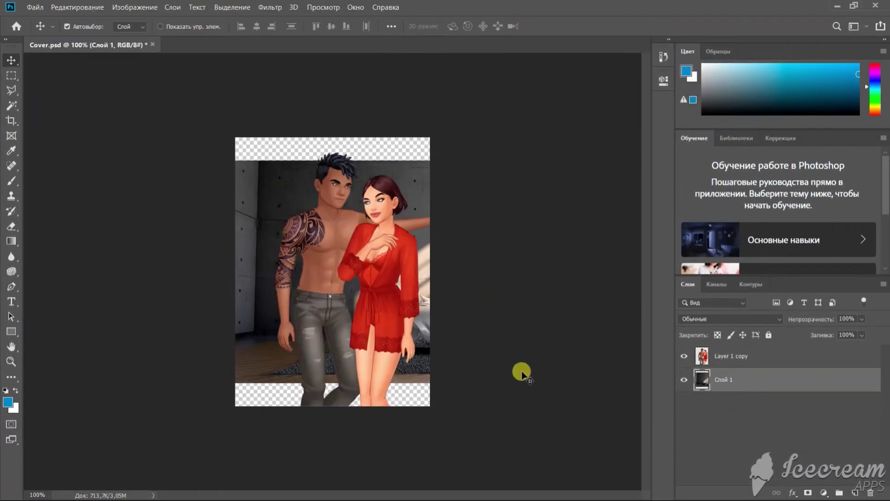
{"action": "key", "text": "t"}
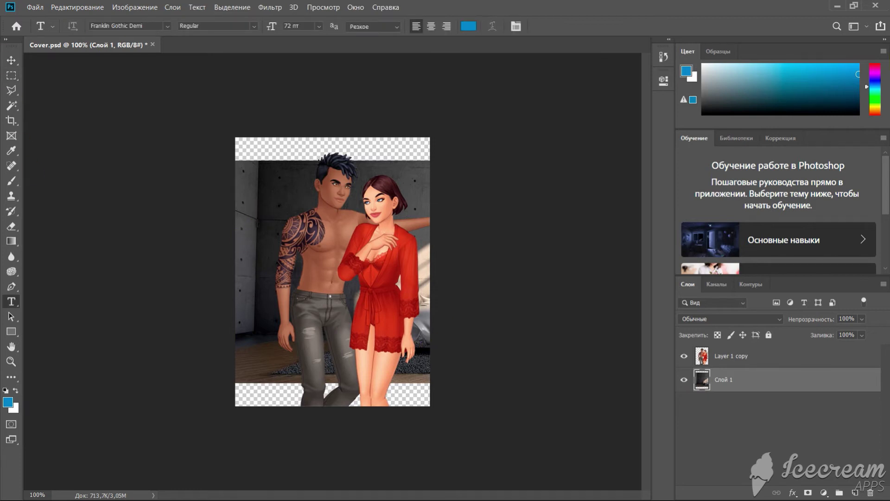
{"action": "left_click", "coordinate": [11, 61]}
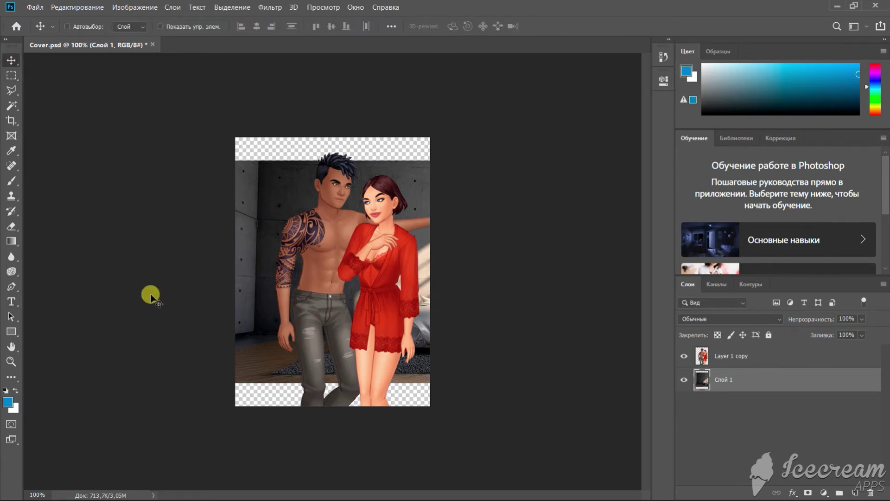
Scale the bedroom photo to about 122% and reposition it to fill the canvas.
{"action": "key", "text": "ctrl+t"}
{"action": "left_click_drag", "start_coordinate": [239, 199], "coordinate": [42, 188]}
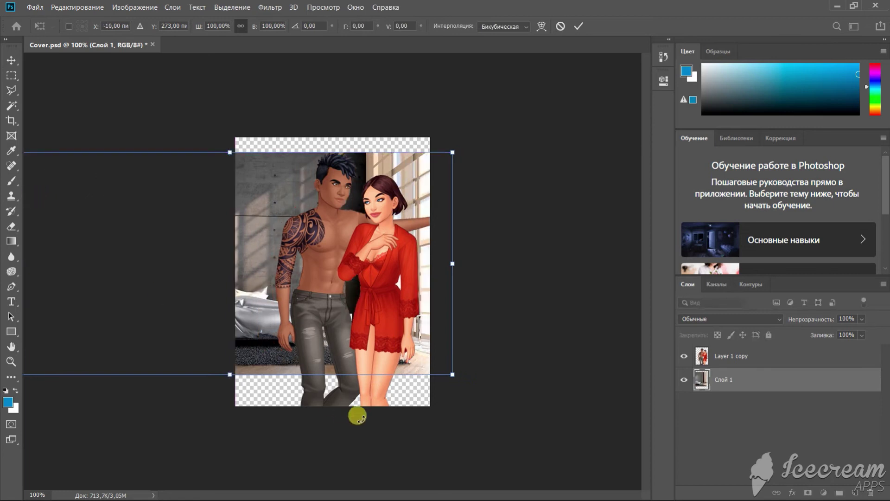
{"action": "left_click_drag", "start_coordinate": [453, 371], "coordinate": [534, 452]}
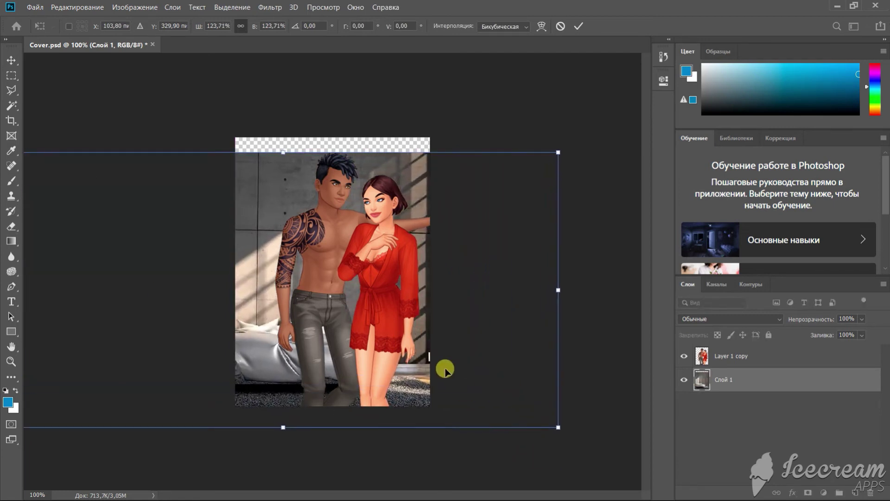
{"action": "left_click_drag", "start_coordinate": [426, 358], "coordinate": [409, 347]}
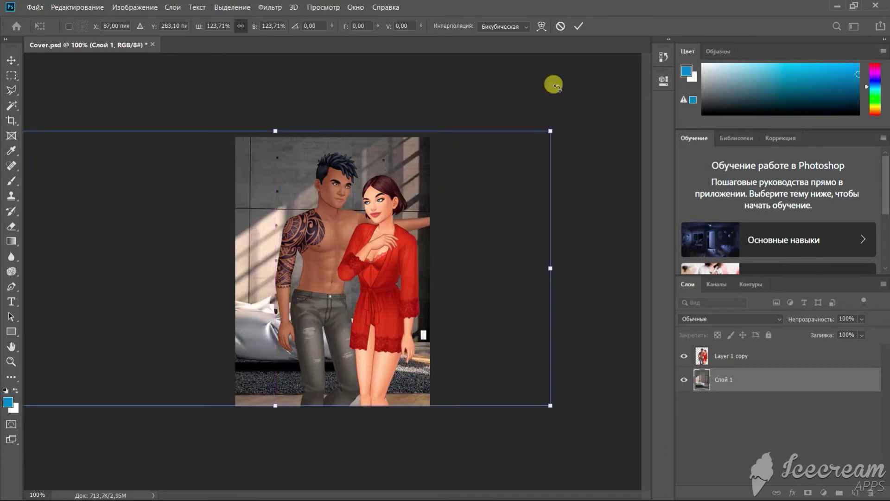
{"action": "left_click_drag", "start_coordinate": [551, 132], "coordinate": [543, 133]}
{"action": "left_click", "coordinate": [578, 26]}
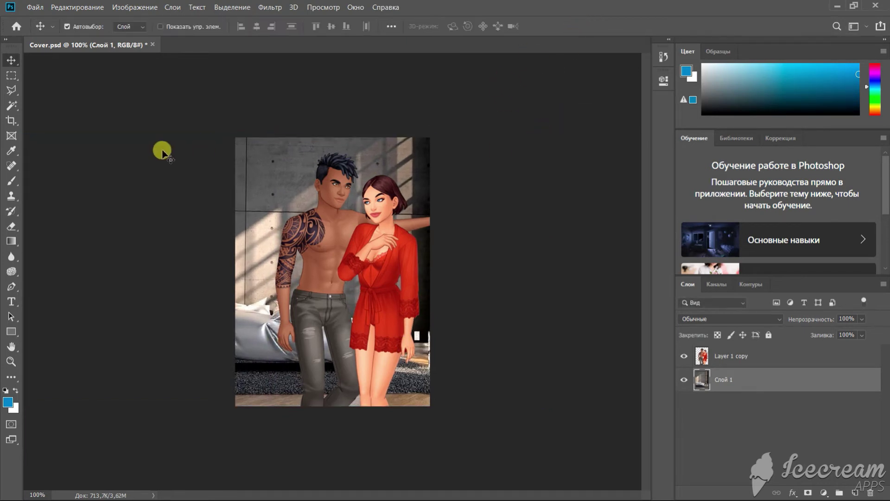
{"action": "left_click", "coordinate": [12, 256]}
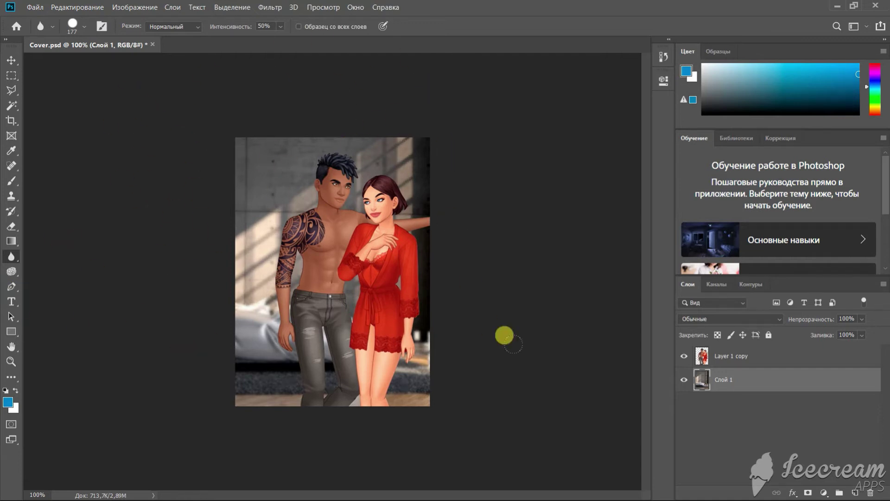
Add a new top layer, Слой 2, and select the cover's lower band.
{"action": "left_click", "coordinate": [853, 494]}
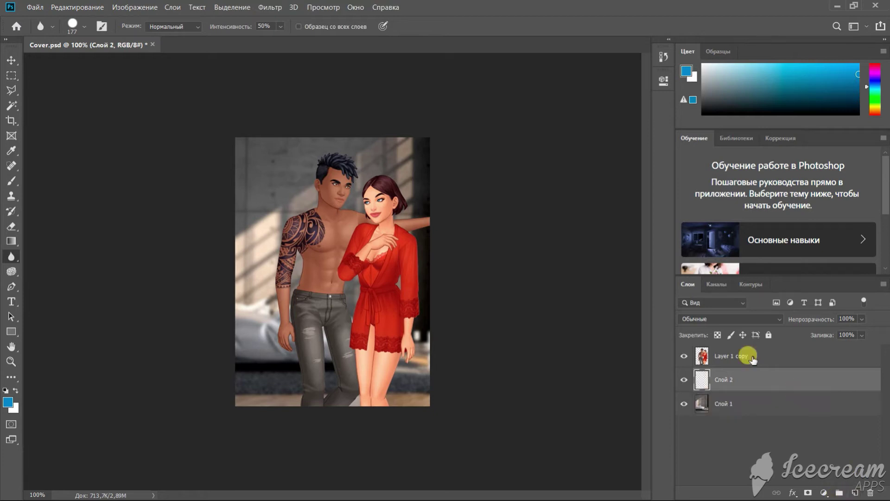
{"action": "left_click_drag", "start_coordinate": [735, 379], "coordinate": [733, 350]}
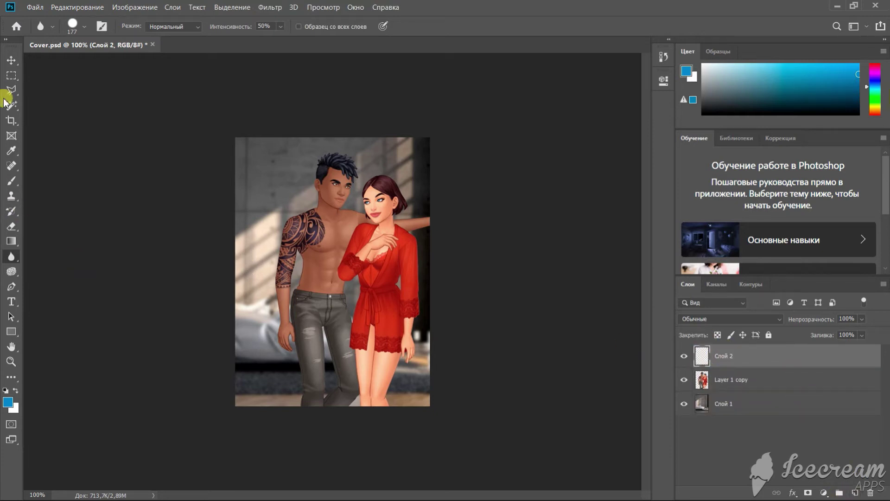
{"action": "left_click", "coordinate": [11, 75]}
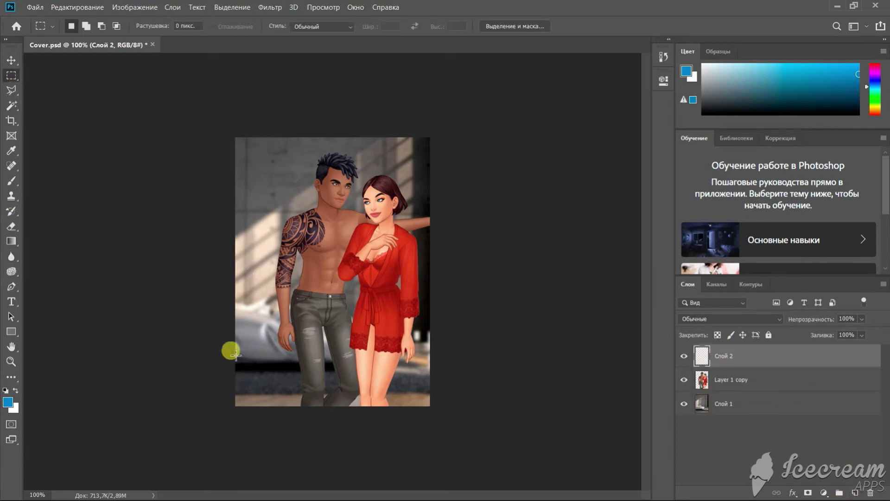
{"action": "left_click_drag", "start_coordinate": [211, 323], "coordinate": [489, 446]}
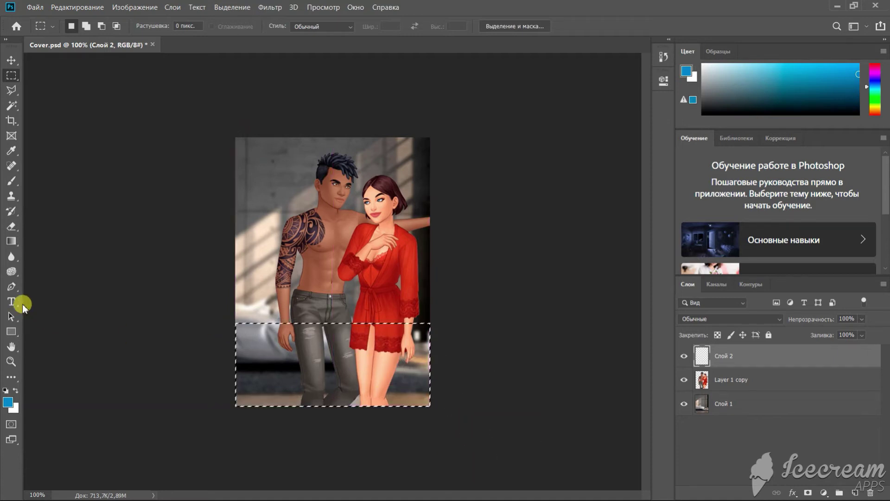
Fill the lower band with a vertical red-to-pink gradient and deselect.
{"action": "left_click", "coordinate": [12, 240]}
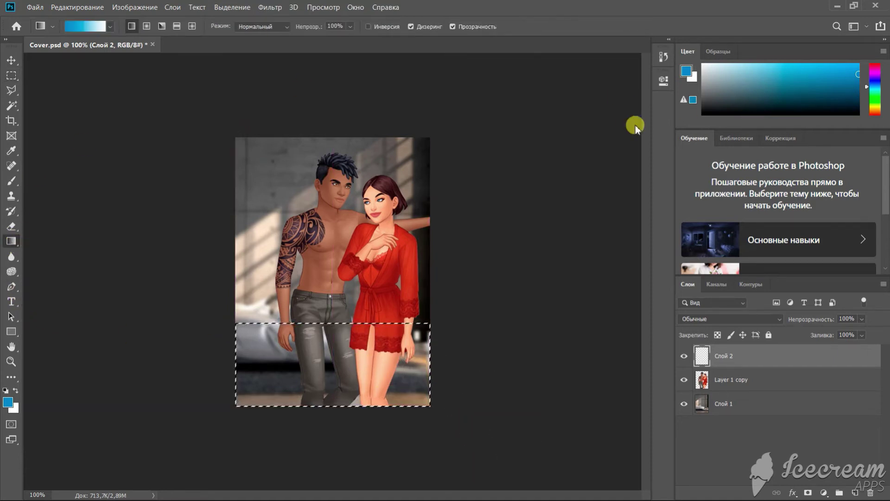
{"action": "left_click_drag", "start_coordinate": [876, 91], "coordinate": [876, 58]}
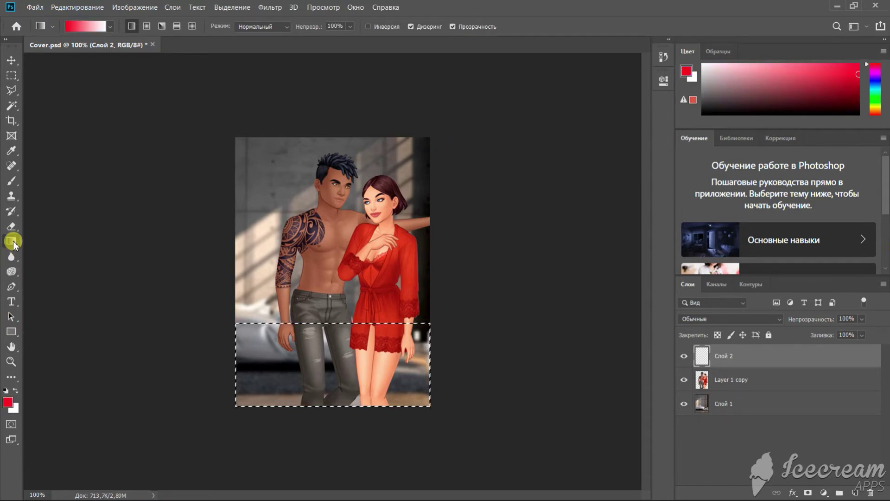
{"action": "left_click_drag", "start_coordinate": [235, 328], "coordinate": [469, 433]}
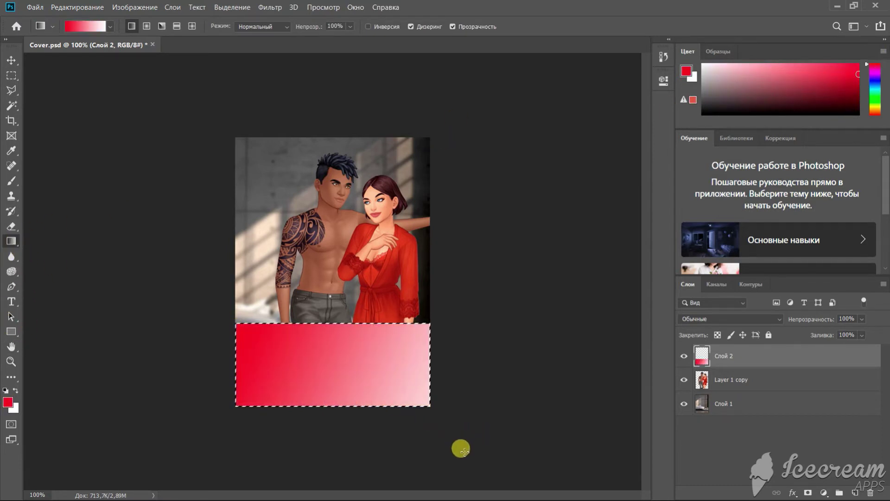
{"action": "left_click_drag", "start_coordinate": [346, 431], "coordinate": [344, 319]}
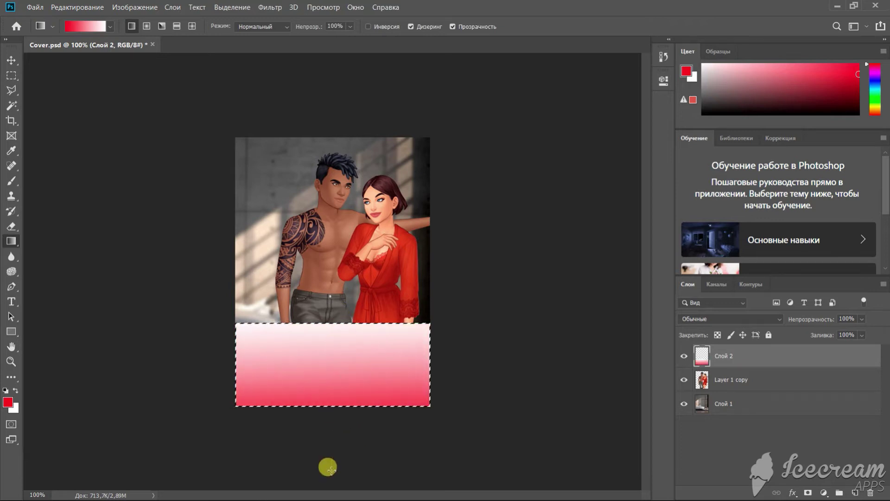
{"action": "left_click_drag", "start_coordinate": [327, 468], "coordinate": [327, 470]}
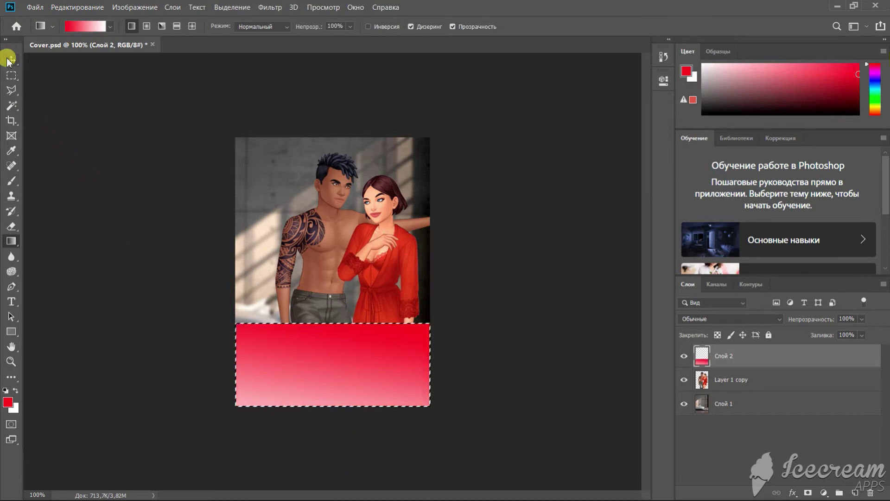
{"action": "left_click", "coordinate": [11, 75]}
{"action": "left_click", "coordinate": [277, 228]}
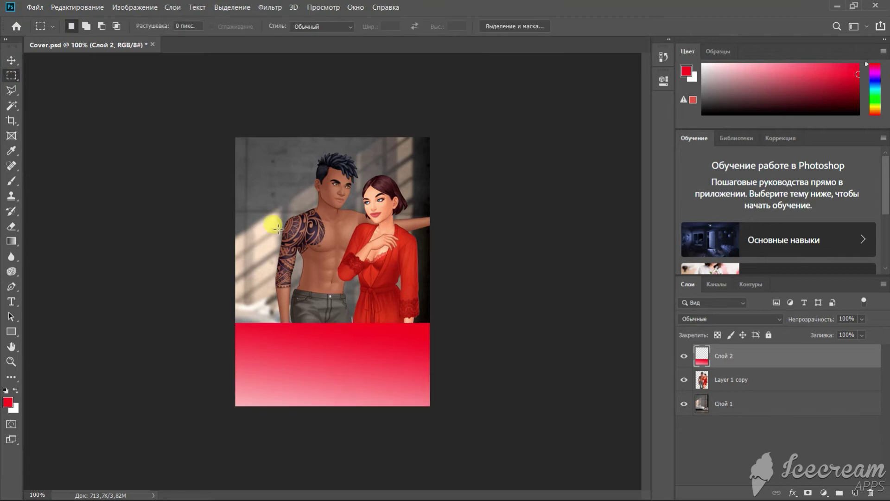
{"action": "left_click", "coordinate": [10, 226]}
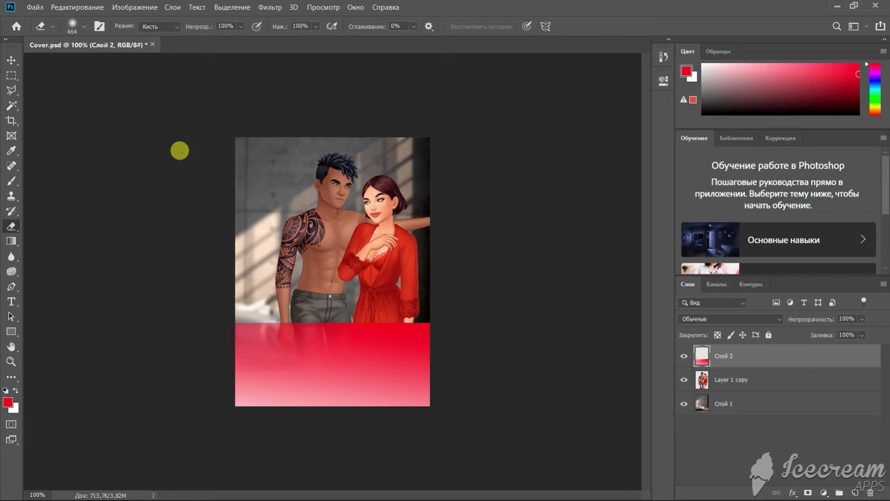
Set a soft 130 px eraser to blend the gradient's top edge, with the layer at 73% opacity.
{"action": "right_click", "coordinate": [265, 238]}
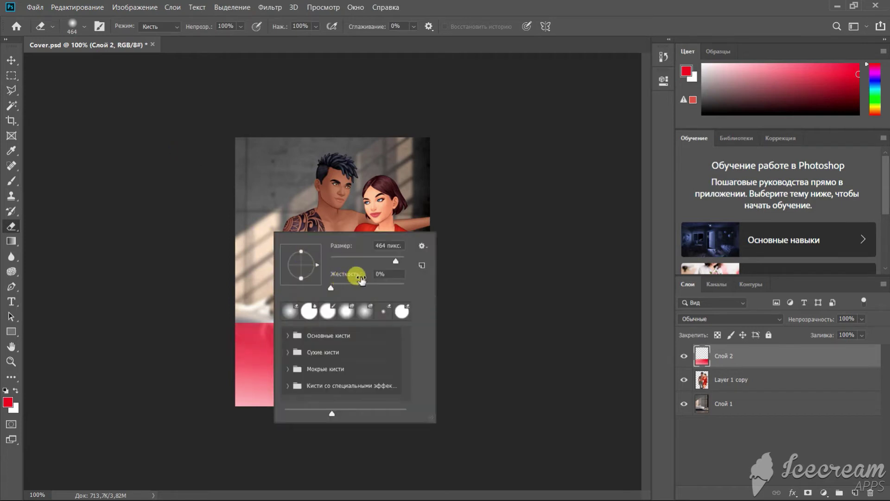
{"action": "left_click", "coordinate": [373, 260]}
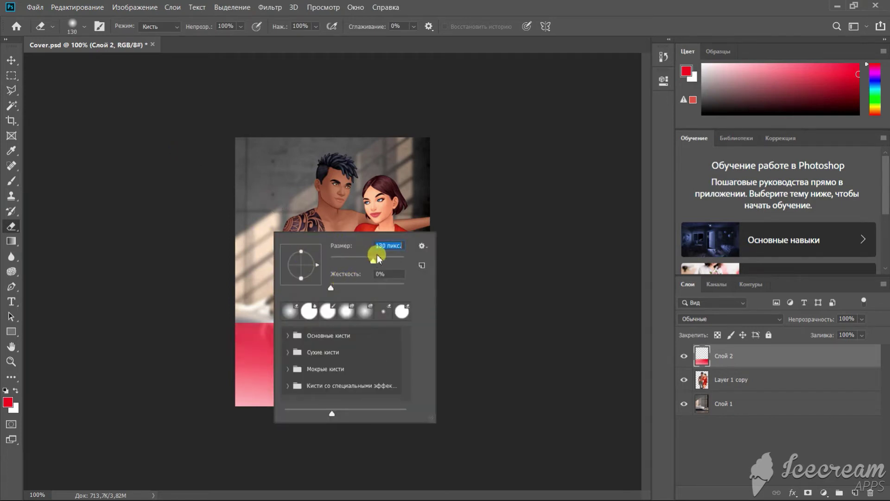
{"action": "left_click", "coordinate": [219, 247]}
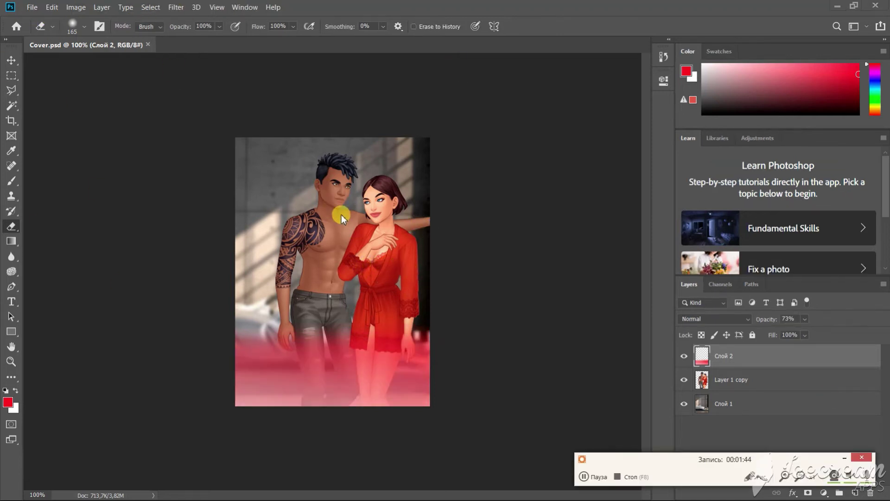
{"action": "left_click", "coordinate": [76, 7]}
Apply Hue/Saturation to the red band with Saturation +76 and Lightness -27.
{"action": "mouse_move", "coordinate": [91, 35]}
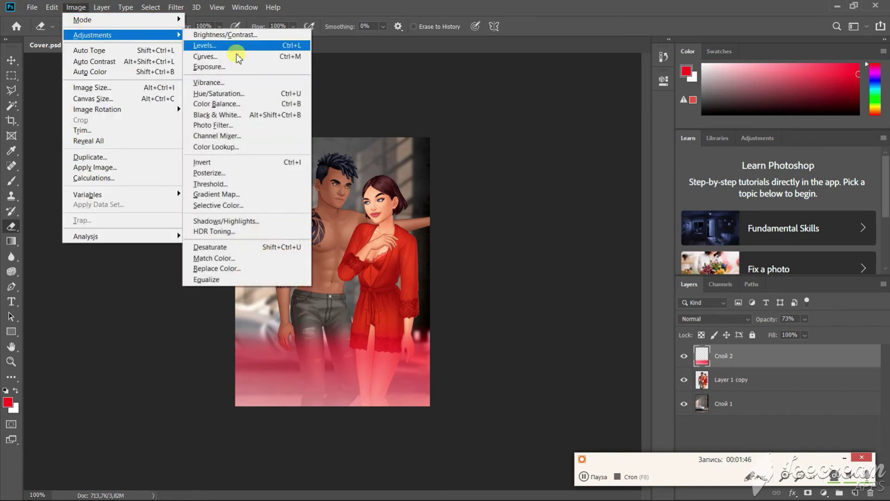
{"action": "left_click", "coordinate": [238, 95]}
{"action": "left_click_drag", "start_coordinate": [561, 157], "coordinate": [585, 160]}
{"action": "left_click_drag", "start_coordinate": [565, 191], "coordinate": [547, 193]}
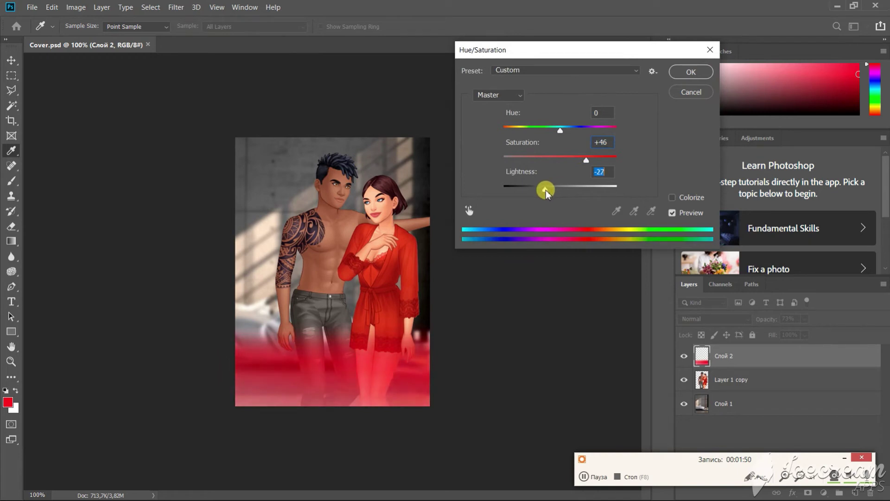
{"action": "left_click_drag", "start_coordinate": [587, 160], "coordinate": [603, 159]}
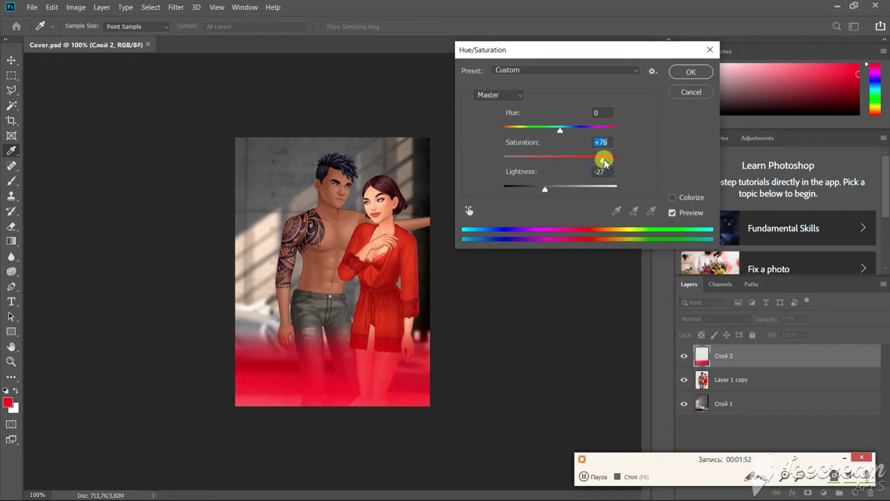
{"action": "left_click", "coordinate": [691, 74]}
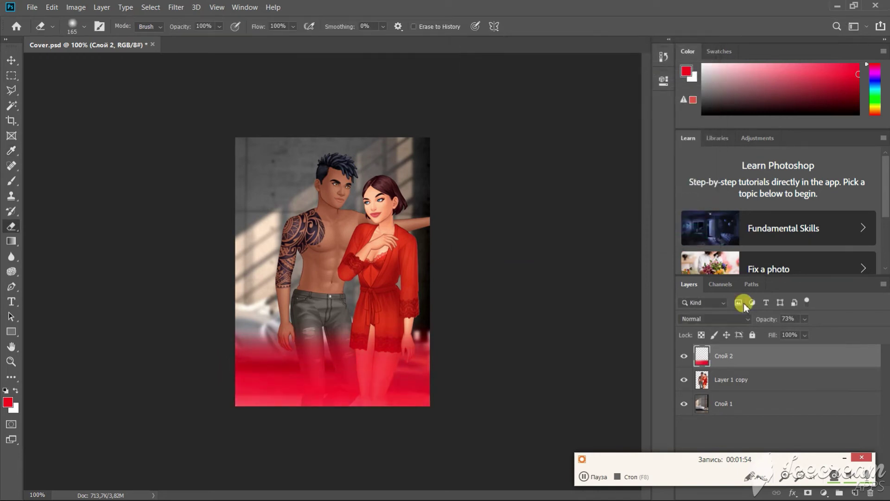
Lower Слой 2's opacity to 49%, then duplicate it and move the copy upward.
{"action": "left_click", "coordinate": [10, 61]}
{"action": "left_click", "coordinate": [803, 320]}
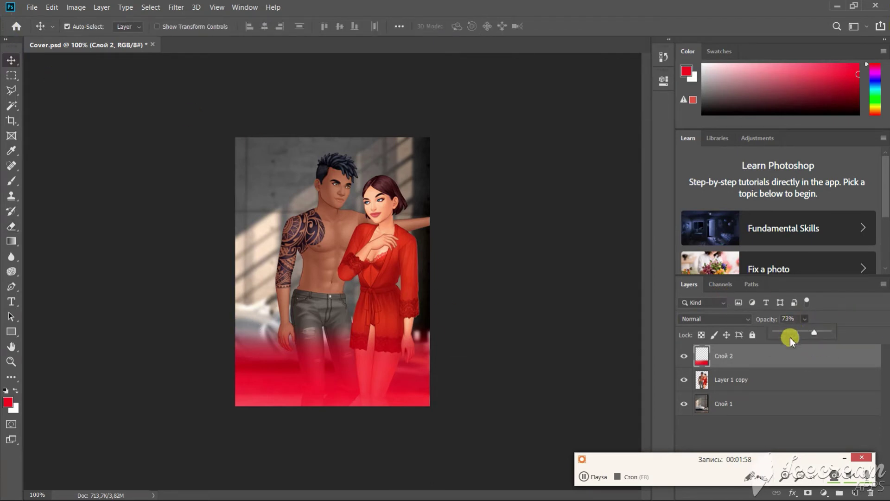
{"action": "left_click_drag", "start_coordinate": [802, 332], "coordinate": [801, 334]}
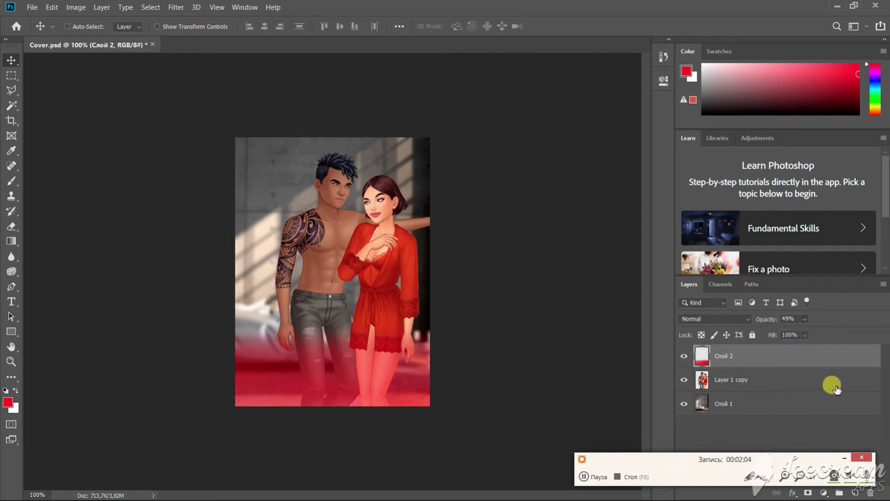
{"action": "key", "text": "ctrl+j"}
{"action": "left_click_drag", "start_coordinate": [280, 331], "coordinate": [317, 296]}
Flip the copied band horizontally and vertically and move it to the cover's top edge.
{"action": "key", "text": "ctrl+t"}
{"action": "right_click", "coordinate": [337, 293]}
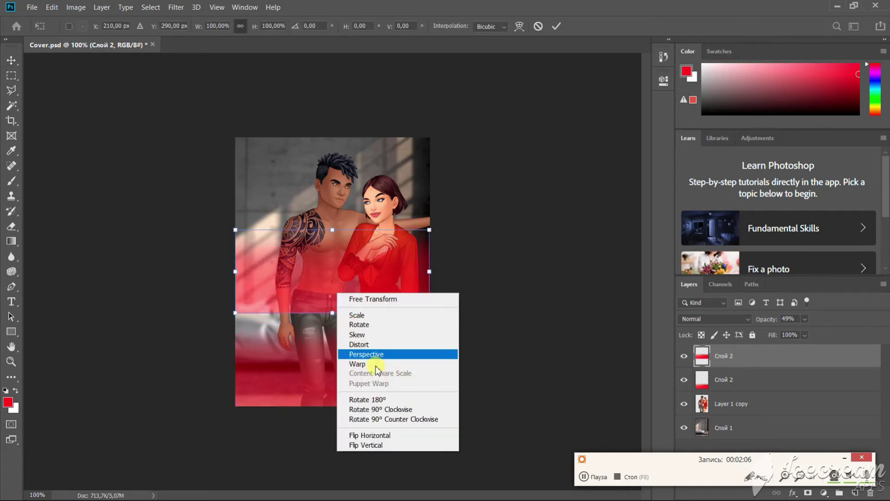
{"action": "left_click", "coordinate": [384, 438]}
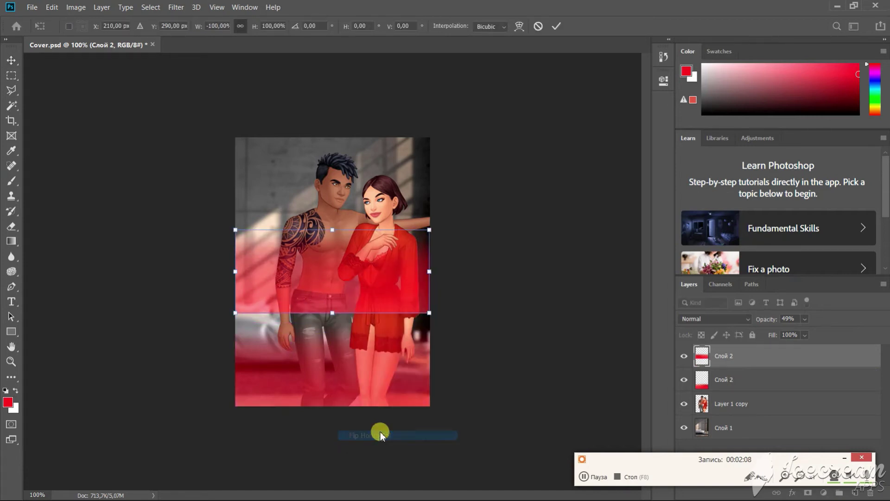
{"action": "left_click_drag", "start_coordinate": [375, 272], "coordinate": [376, 266]}
{"action": "key", "text": "ctrl+z"}
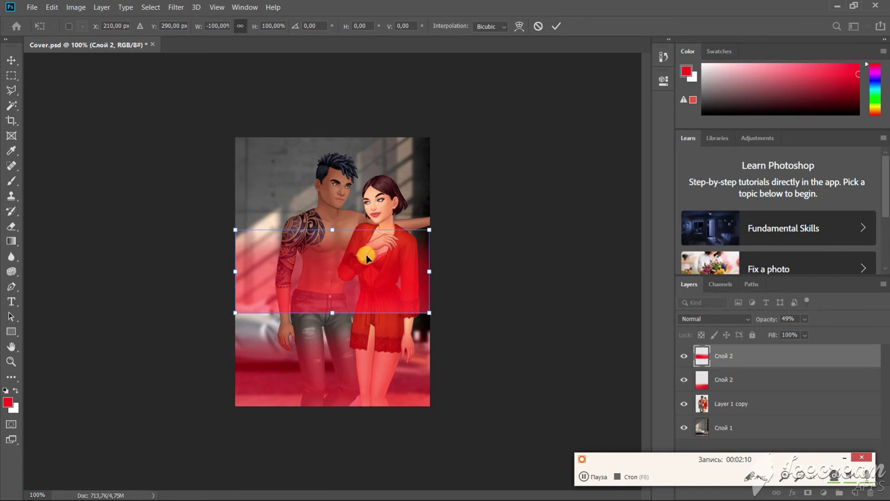
{"action": "right_click", "coordinate": [367, 281]}
{"action": "left_click", "coordinate": [391, 439]}
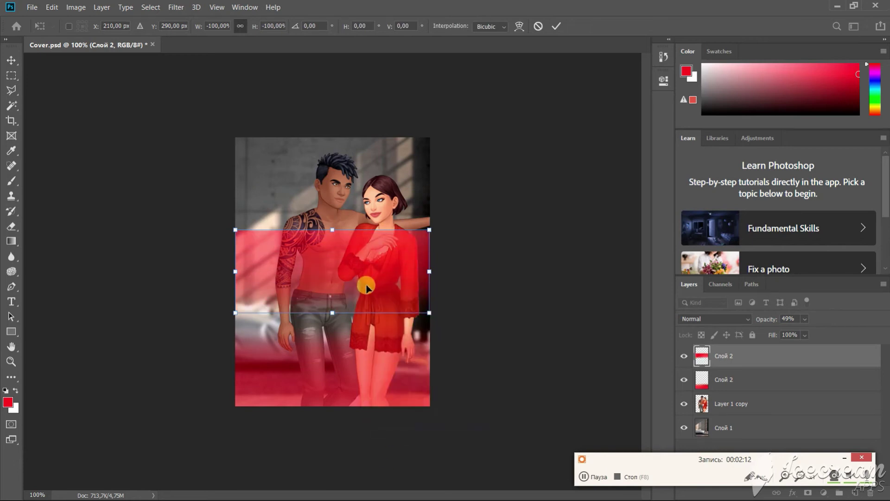
{"action": "left_click_drag", "start_coordinate": [366, 256], "coordinate": [365, 141]}
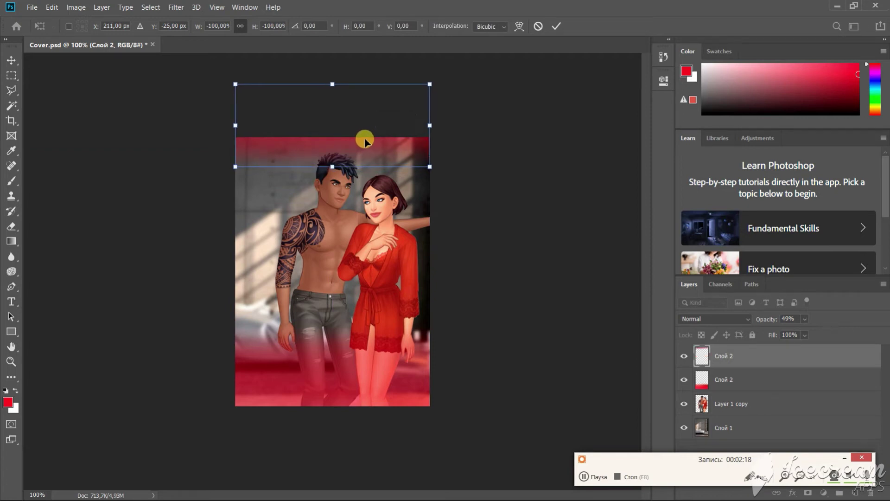
{"action": "left_click", "coordinate": [556, 25]}
Stretch the top band slightly to the left.
{"action": "key", "text": "ctrl+t"}
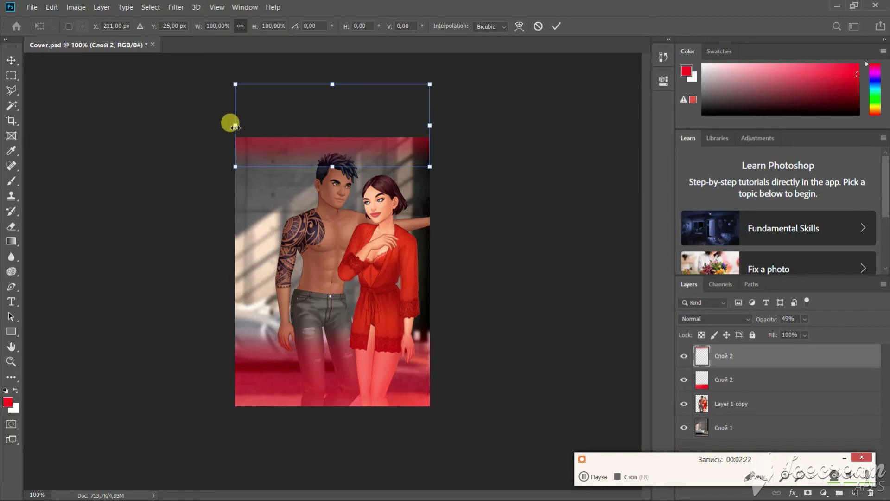
{"action": "left_click_drag", "start_coordinate": [234, 126], "coordinate": [232, 127]}
{"action": "left_click", "coordinate": [556, 26]}
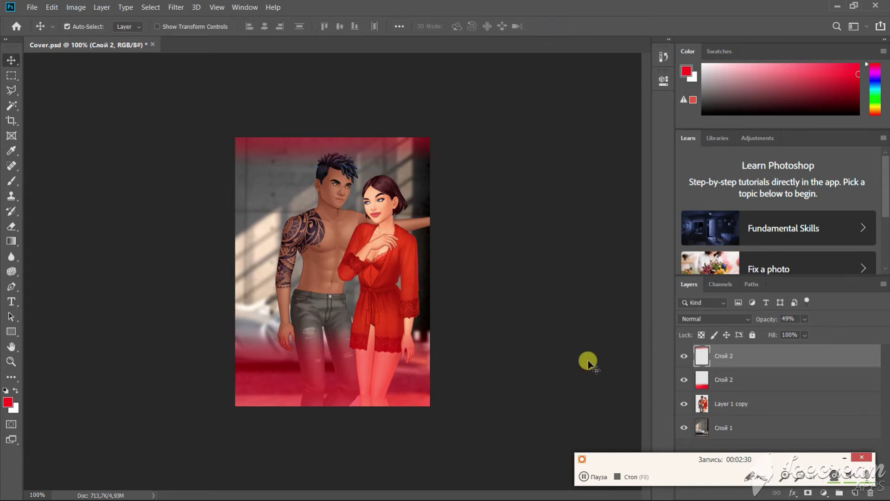
{"action": "left_click", "coordinate": [723, 426]}
Tint the bedroom background pink with Hue/Saturation: Hue -62, Saturation +20.
{"action": "left_click", "coordinate": [98, 7]}
{"action": "left_click", "coordinate": [88, 8]}
{"action": "left_click", "coordinate": [76, 7]}
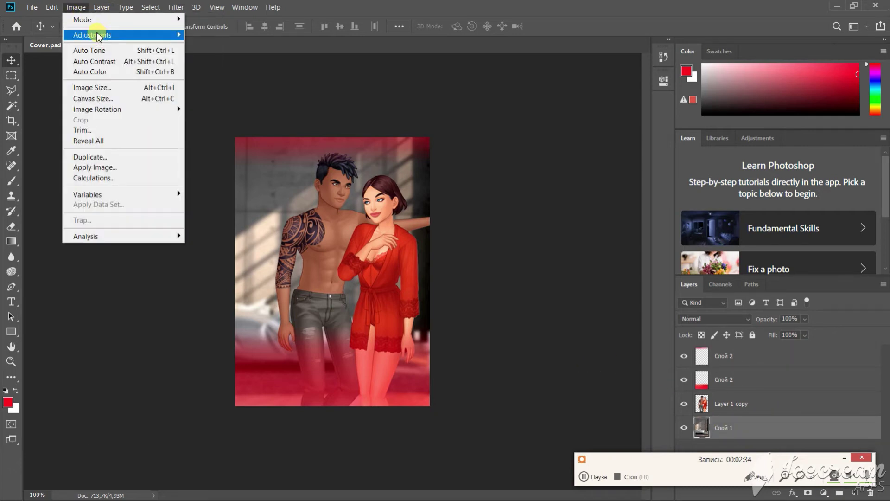
{"action": "mouse_move", "coordinate": [97, 35]}
{"action": "left_click", "coordinate": [239, 104]}
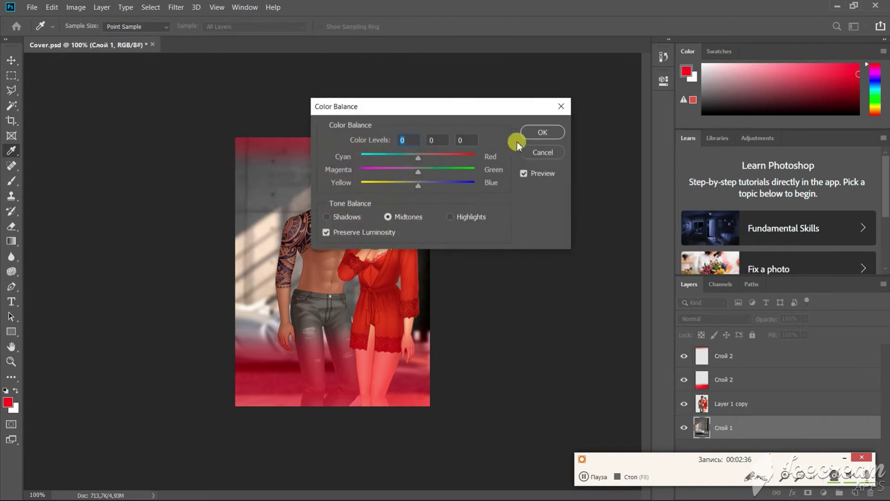
{"action": "key", "text": "Escape"}
{"action": "left_click", "coordinate": [76, 7]}
{"action": "mouse_move", "coordinate": [93, 35]}
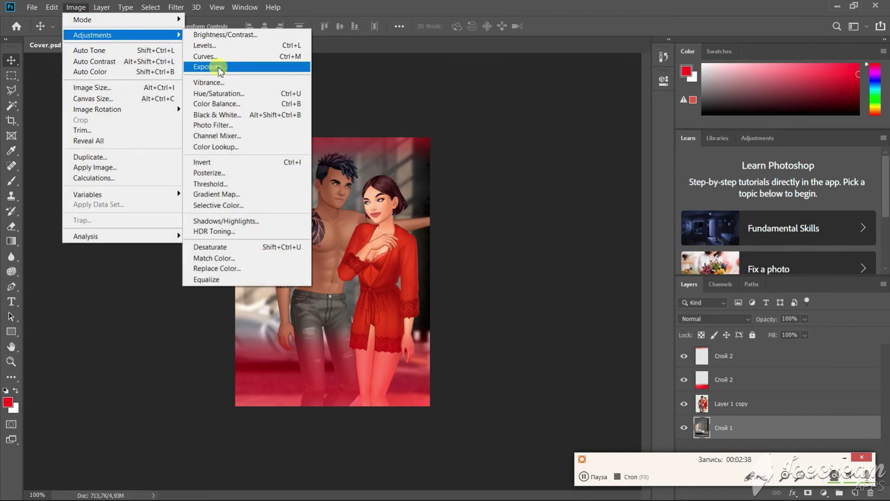
{"action": "left_click", "coordinate": [228, 95]}
{"action": "left_click_drag", "start_coordinate": [555, 134], "coordinate": [529, 135]}
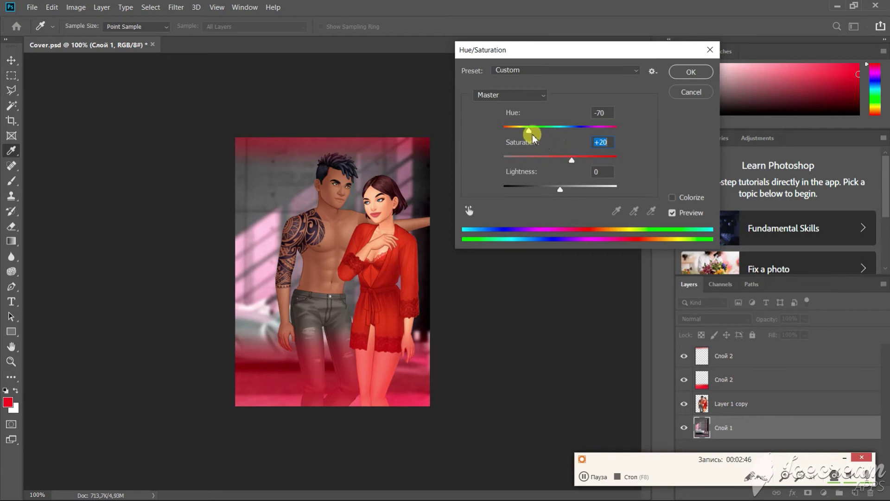
{"action": "mouse_move", "coordinate": [533, 135]}
{"action": "left_mouse_down"}
{"action": "mouse_move", "coordinate": [487, 133]}
{"action": "mouse_move", "coordinate": [527, 134]}
{"action": "left_mouse_up"}
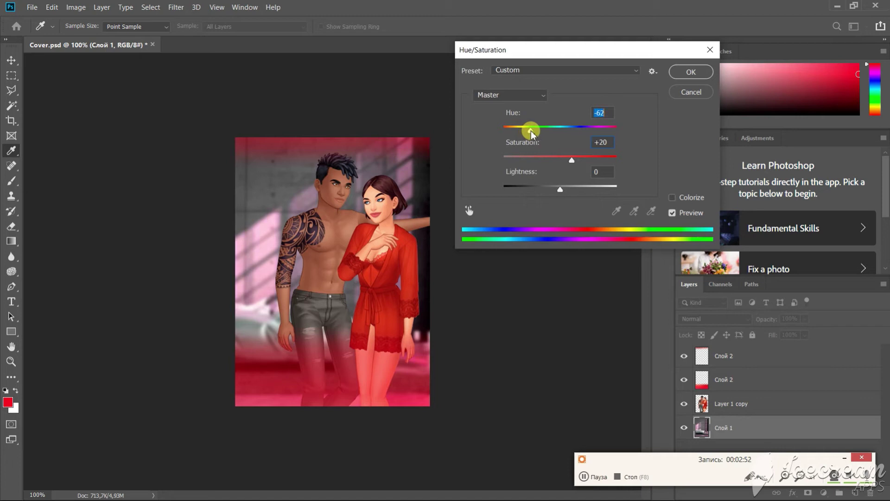
{"action": "left_click", "coordinate": [693, 72]}
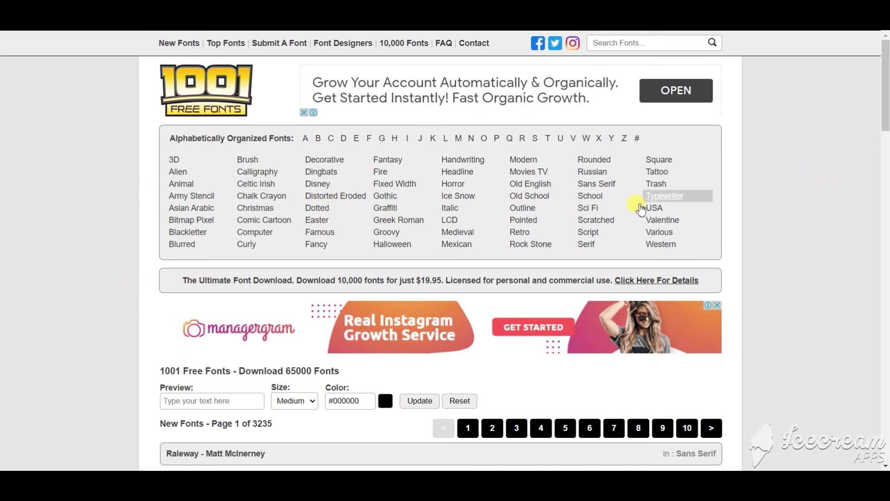
Open the Valentine font category and download the Kiss Me Quick font.
{"action": "left_click", "coordinate": [675, 226]}
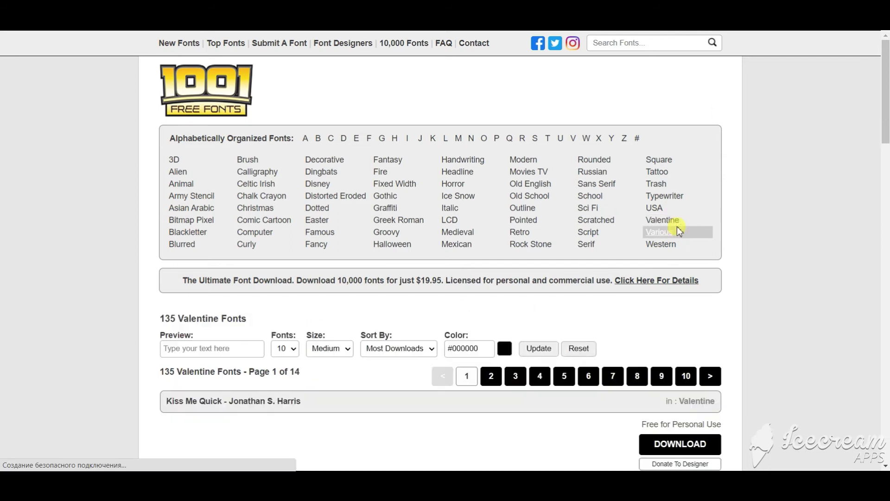
{"action": "scroll", "coordinate": [762, 235], "scroll_direction": "down", "scroll_amount": 5}
{"action": "scroll", "coordinate": [763, 235], "scroll_direction": "down", "scroll_amount": 2}
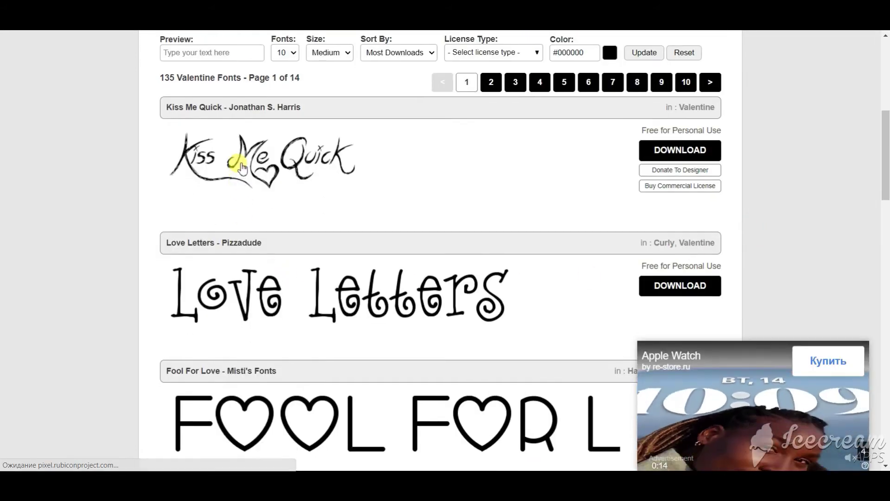
{"action": "scroll", "coordinate": [241, 163], "scroll_direction": "down", "scroll_amount": 1}
{"action": "scroll", "coordinate": [492, 176], "scroll_direction": "up", "scroll_amount": 1}
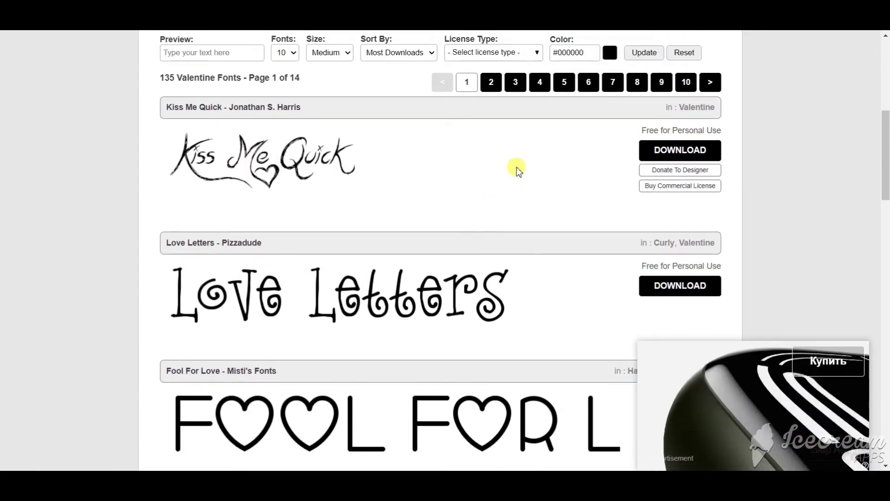
{"action": "left_click", "coordinate": [669, 152]}
Download the Kinkee font further down the list.
{"action": "scroll", "coordinate": [839, 182], "scroll_direction": "down", "scroll_amount": 5}
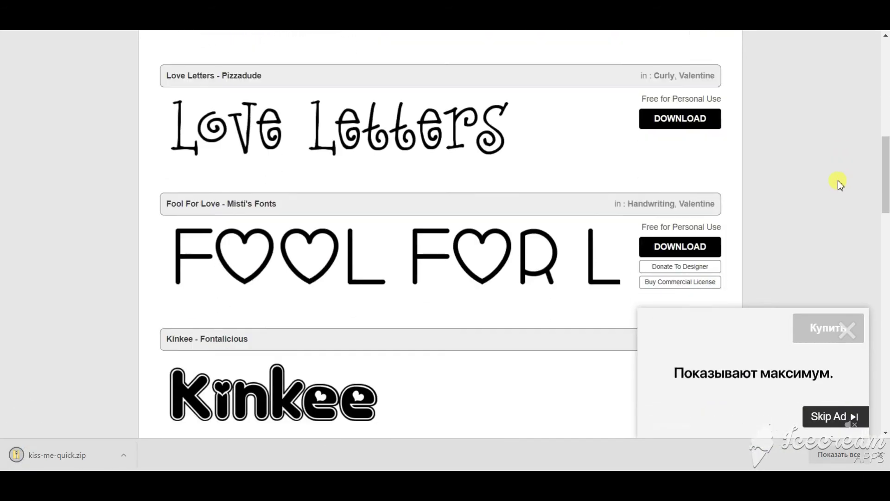
{"action": "scroll", "coordinate": [839, 183], "scroll_direction": "down", "scroll_amount": 2}
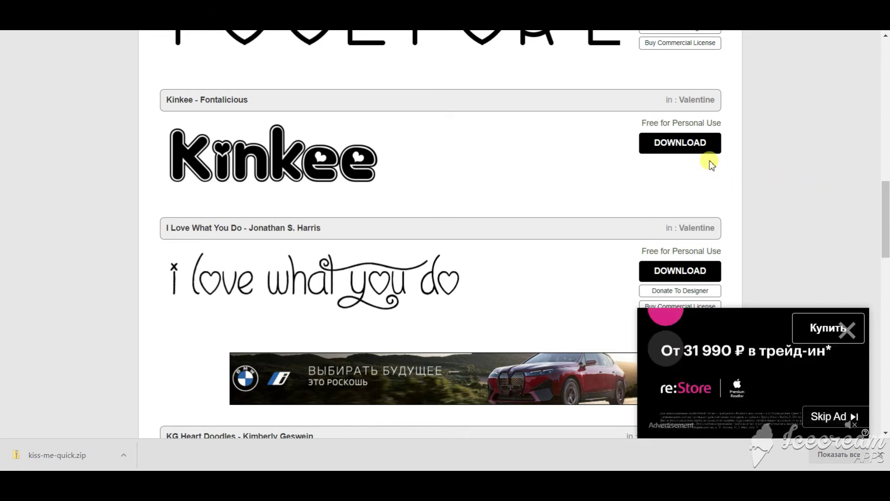
{"action": "left_click", "coordinate": [682, 150]}
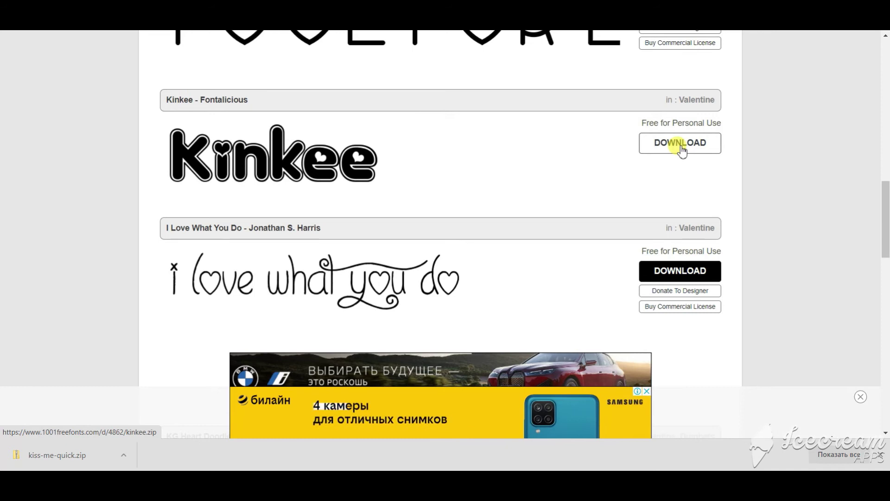
{"action": "scroll", "coordinate": [783, 194], "scroll_direction": "down", "scroll_amount": 7}
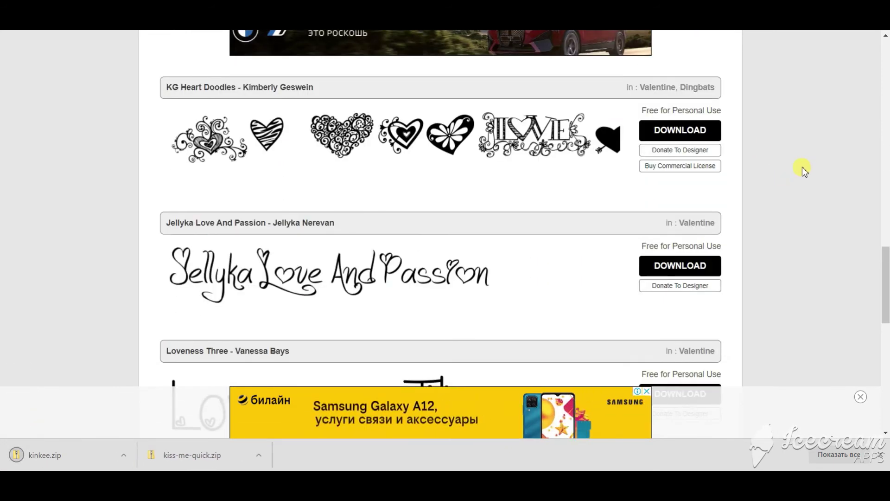
{"action": "scroll", "coordinate": [803, 167], "scroll_direction": "down", "scroll_amount": 3}
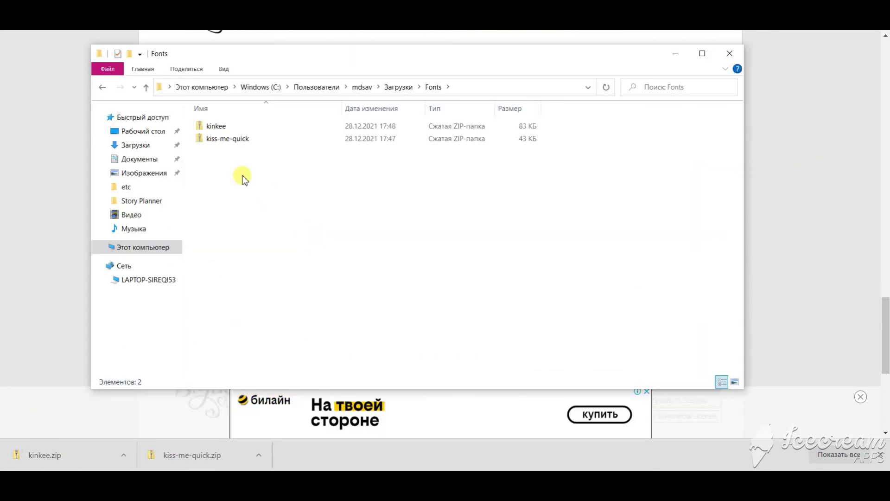
Extract the kinkee and kiss-me-quick ZIP archives into their own folders.
{"action": "left_click", "coordinate": [219, 127]}
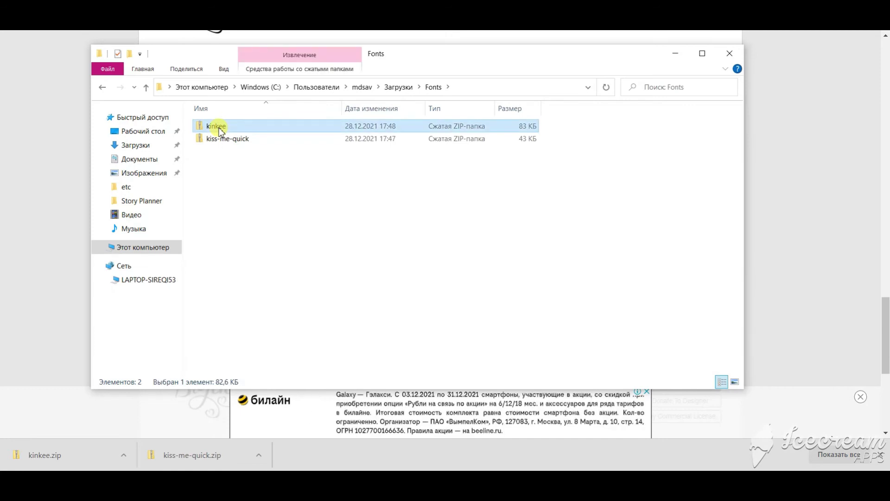
{"action": "right_click", "coordinate": [219, 127]}
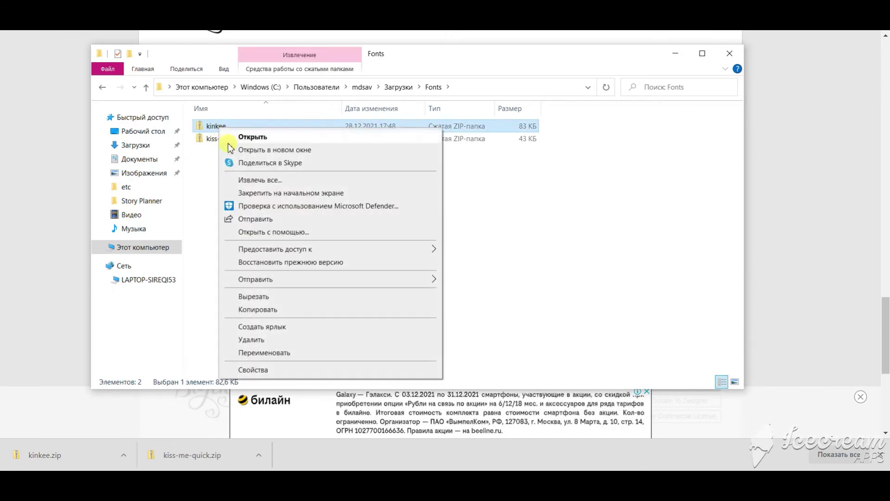
{"action": "left_click", "coordinate": [275, 180]}
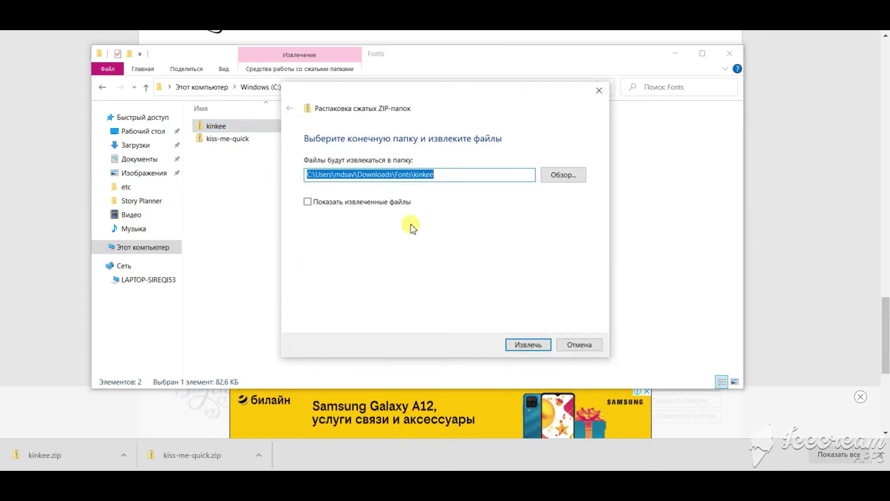
{"action": "left_click", "coordinate": [531, 344]}
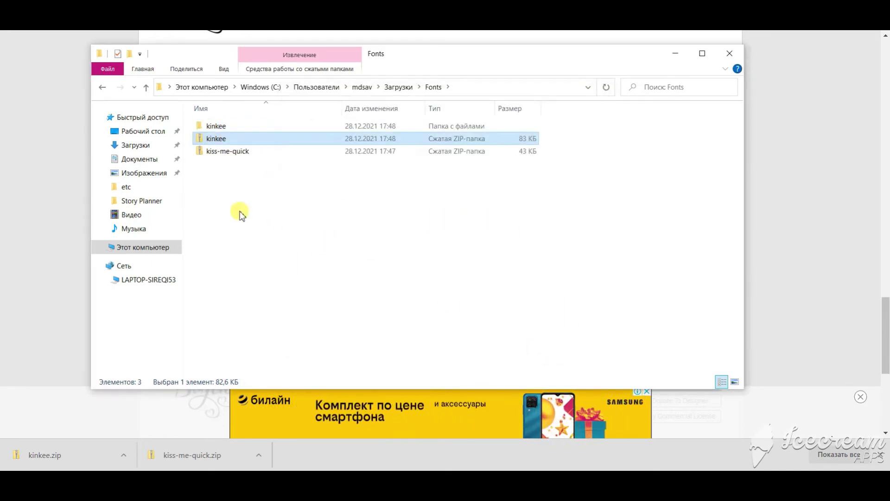
{"action": "right_click", "coordinate": [223, 154]}
{"action": "left_click", "coordinate": [277, 204]}
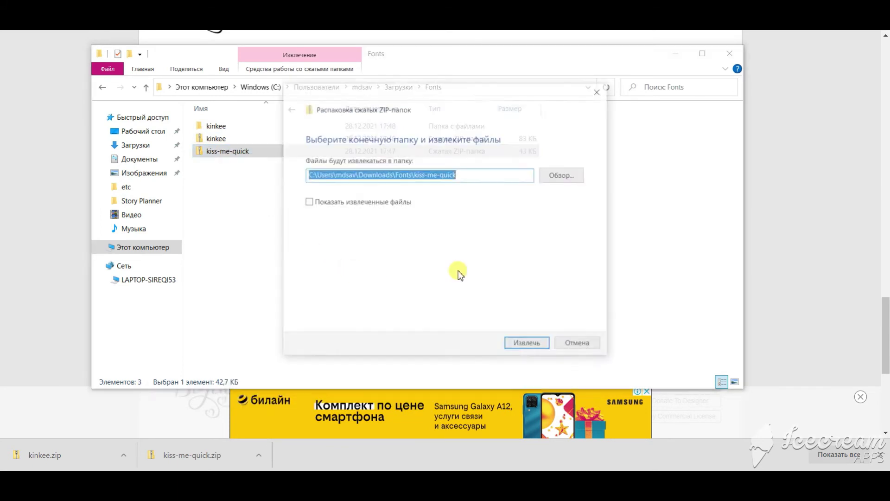
{"action": "left_click", "coordinate": [547, 344]}
Delete both ZIP archives and open the extracted kinkee folder.
{"action": "left_click", "coordinate": [221, 155], "text": "ctrl"}
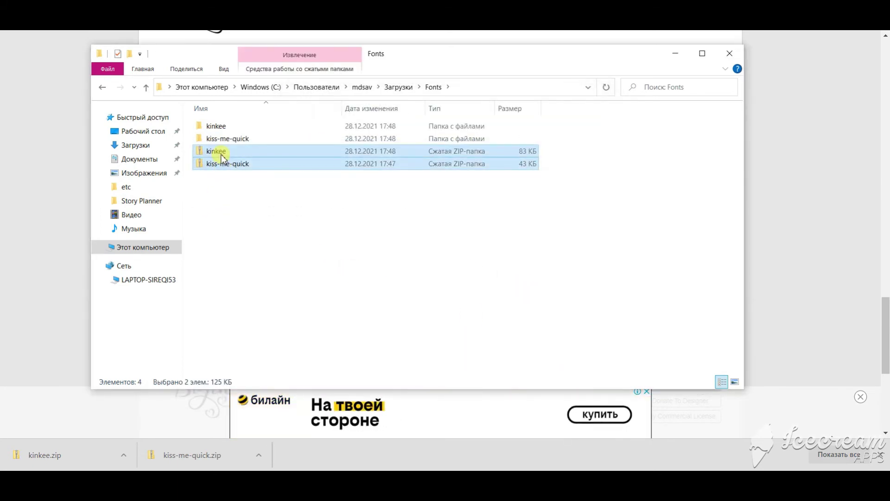
{"action": "key", "text": "Delete"}
{"action": "double_click", "coordinate": [213, 126]}
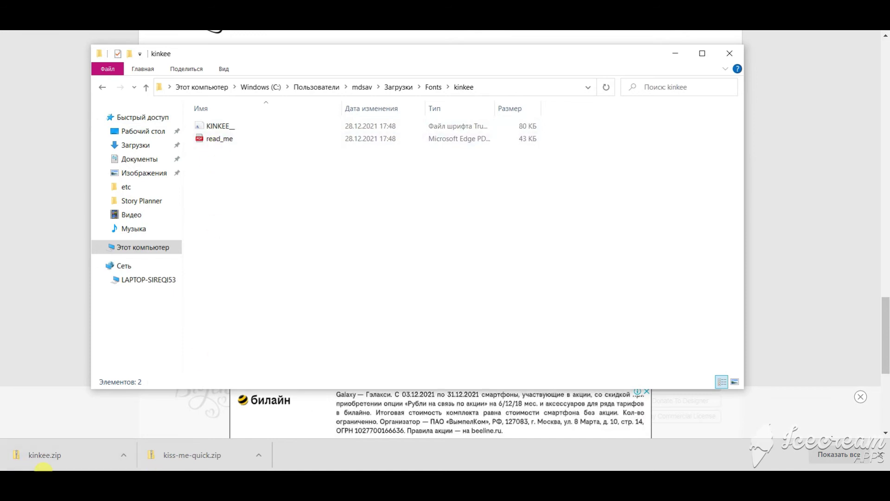
{"action": "key", "text": "super"}
Search the Start menu for 'шрифты' and open Font settings.
{"action": "left_click", "coordinate": [44, 461]}
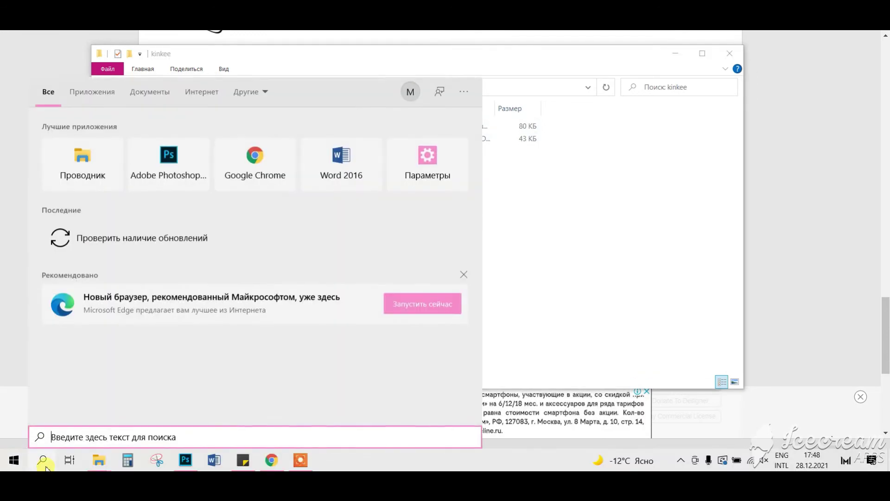
{"action": "key", "text": "alt+shift"}
{"action": "type", "text": "шрифты"}
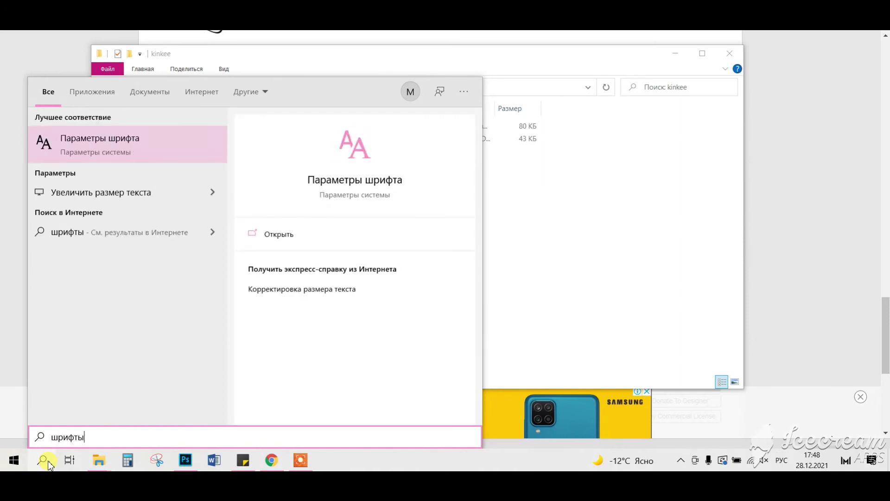
{"action": "left_click", "coordinate": [110, 147]}
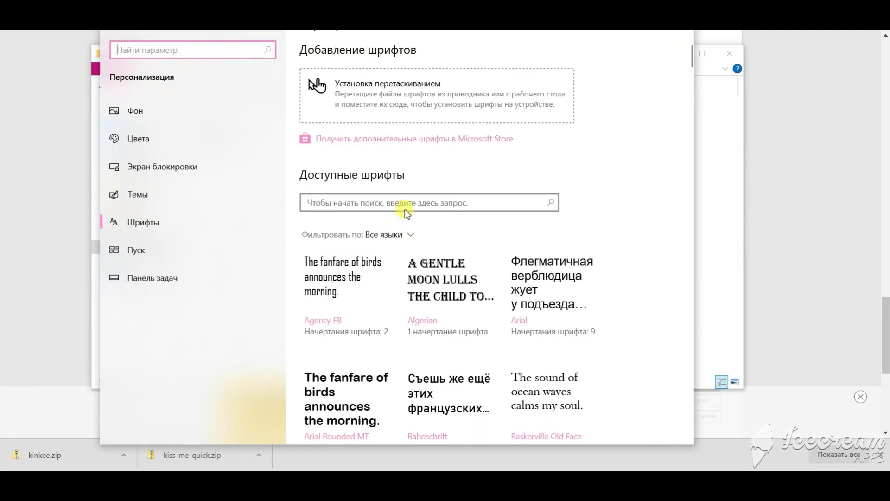
Drop the KINKEE_ and Kiss Me Quick font files into Font settings to install them.
{"action": "left_click", "coordinate": [710, 134]}
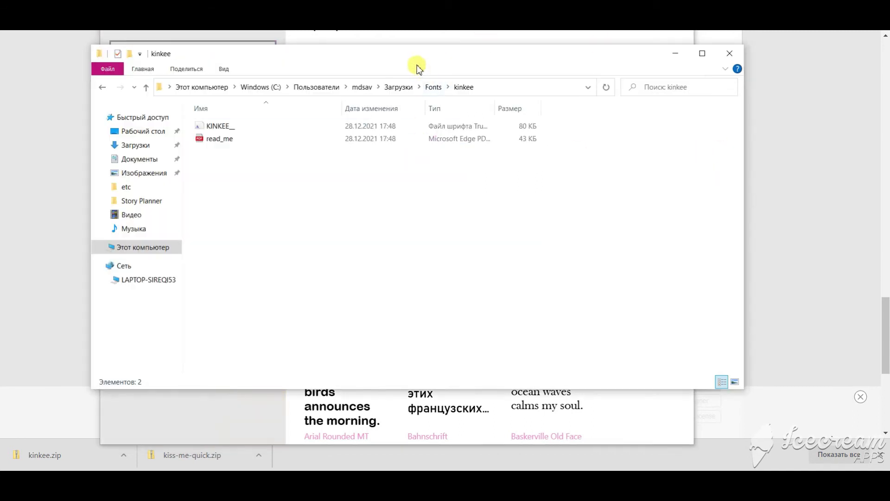
{"action": "left_click_drag", "start_coordinate": [411, 67], "coordinate": [429, 170]}
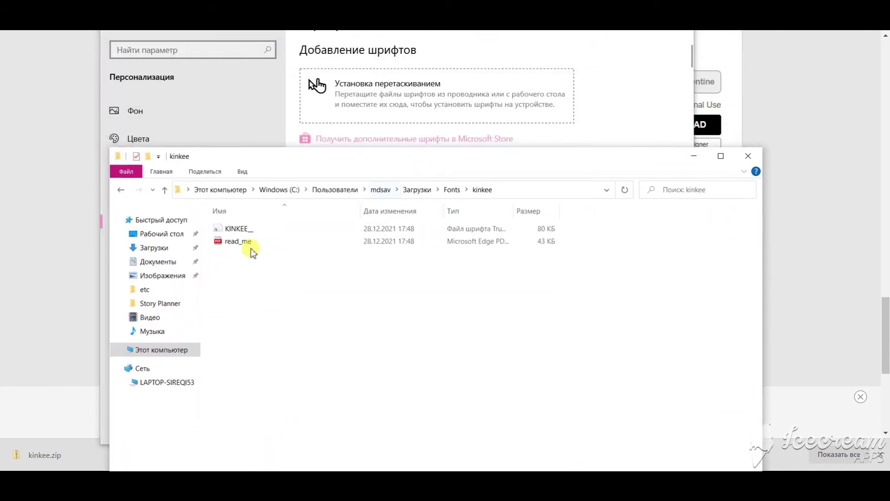
{"action": "left_click_drag", "start_coordinate": [238, 228], "coordinate": [368, 110]}
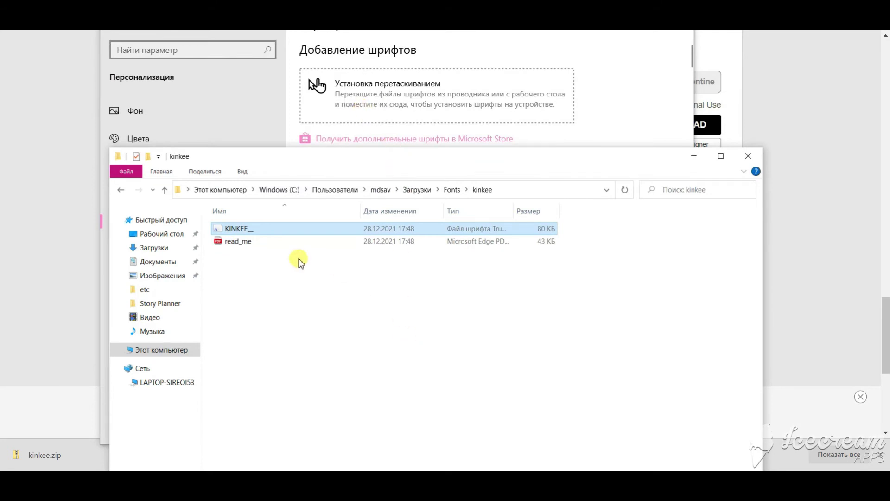
{"action": "left_click", "coordinate": [452, 191]}
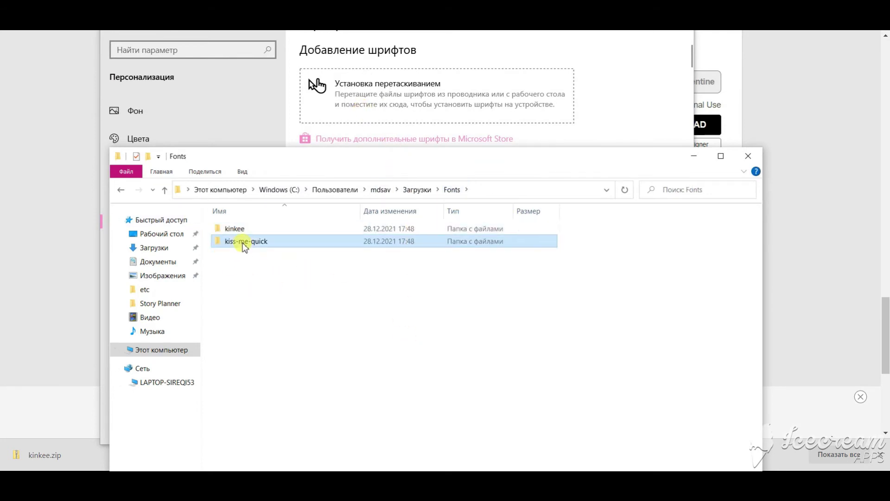
{"action": "double_click", "coordinate": [244, 243]}
{"action": "left_click_drag", "start_coordinate": [246, 229], "coordinate": [394, 97]}
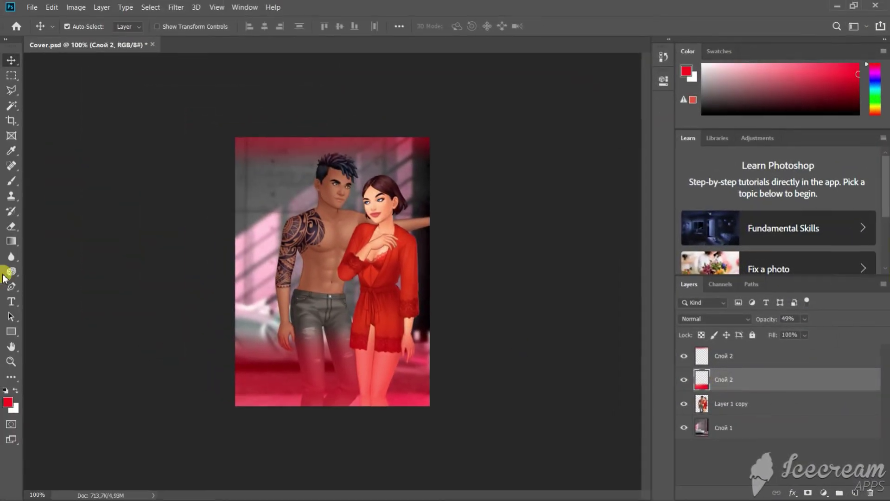
{"action": "left_click", "coordinate": [725, 353]}
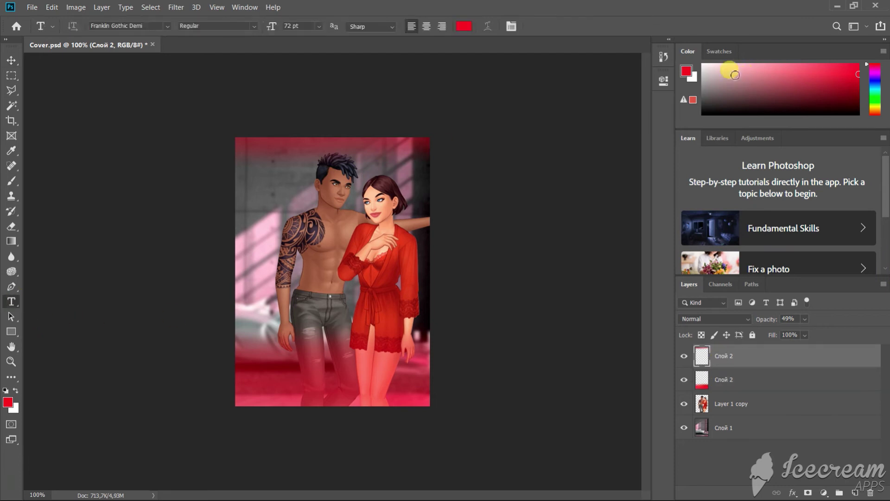
Type the title 'Sinful love' in white on the lower part of the cover.
{"action": "left_click_drag", "start_coordinate": [730, 69], "coordinate": [670, 40]}
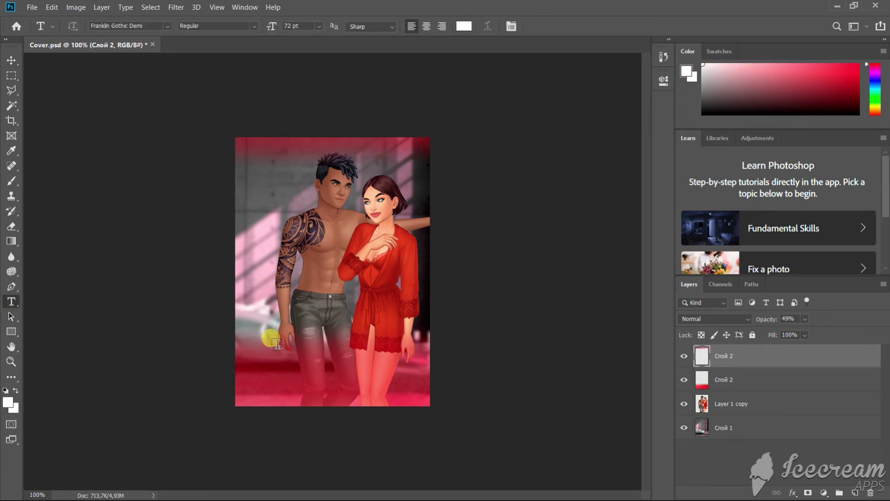
{"action": "left_click", "coordinate": [276, 356]}
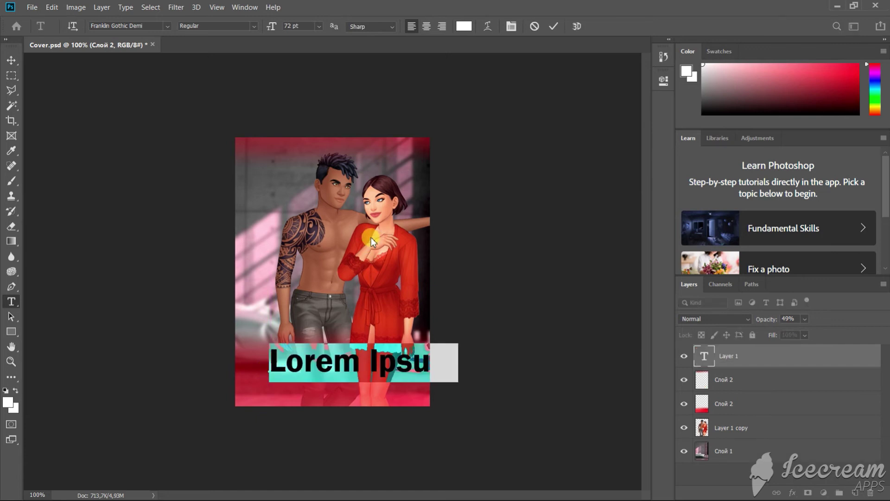
{"action": "type", "text": "Sinful"}
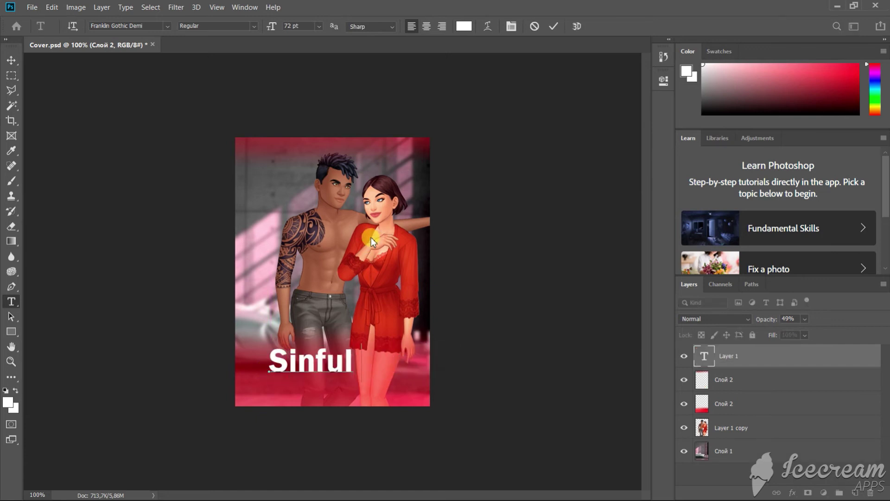
{"action": "type", "text": " love"}
Set the whole 'Sinful love' text in the Kiss Me Quick font and commit it.
{"action": "key", "text": "ctrl+a"}
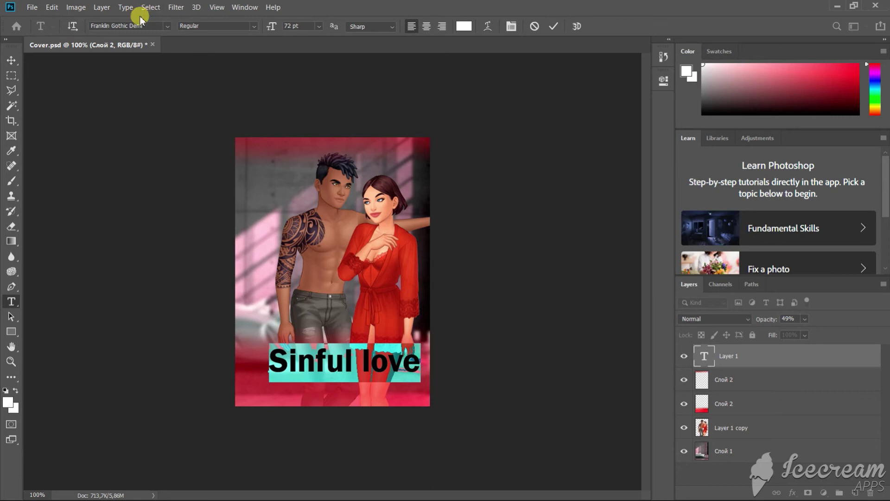
{"action": "type", "text": "k"}
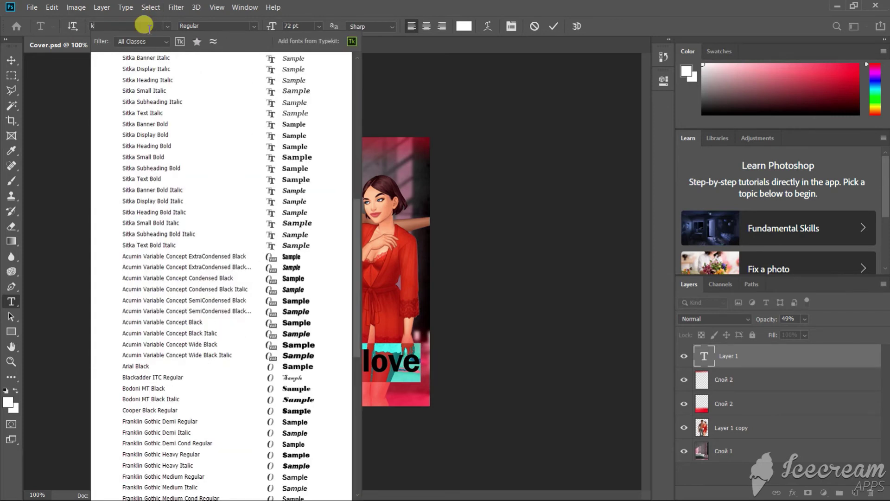
{"action": "scroll", "coordinate": [223, 119], "scroll_direction": "up", "scroll_amount": 5}
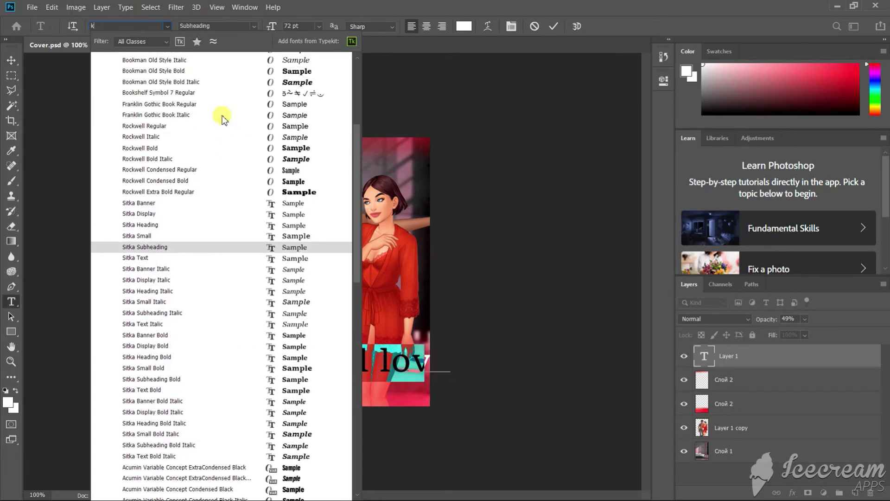
{"action": "scroll", "coordinate": [227, 118], "scroll_direction": "up", "scroll_amount": 1}
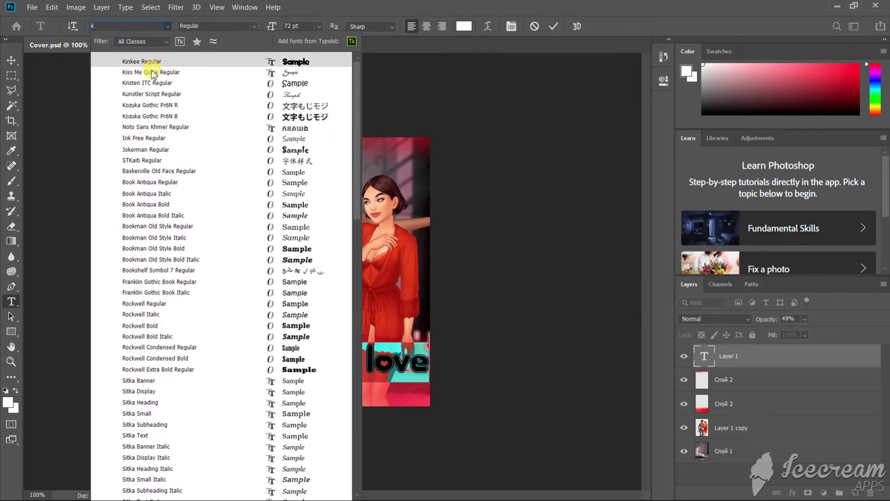
{"action": "left_click", "coordinate": [111, 72]}
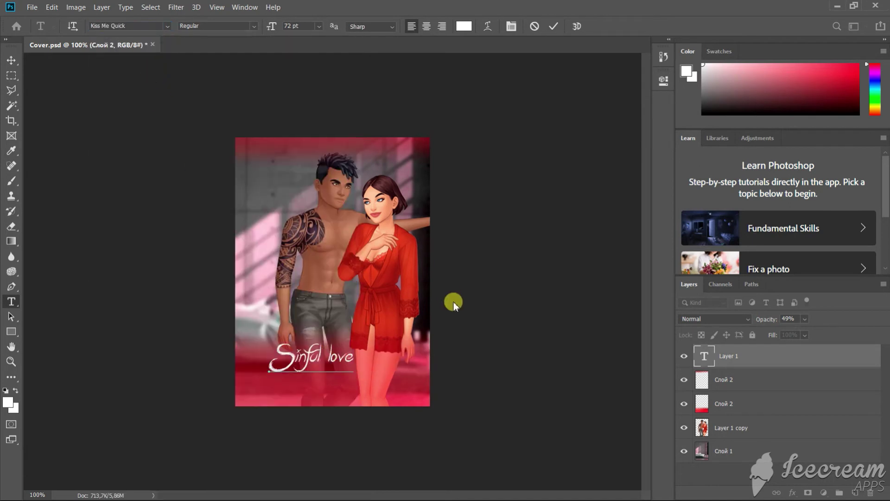
{"action": "left_click", "coordinate": [551, 29]}
Scale the 'Sinful love' title to about 205% across the lower red band.
{"action": "key", "text": "ctrl+t"}
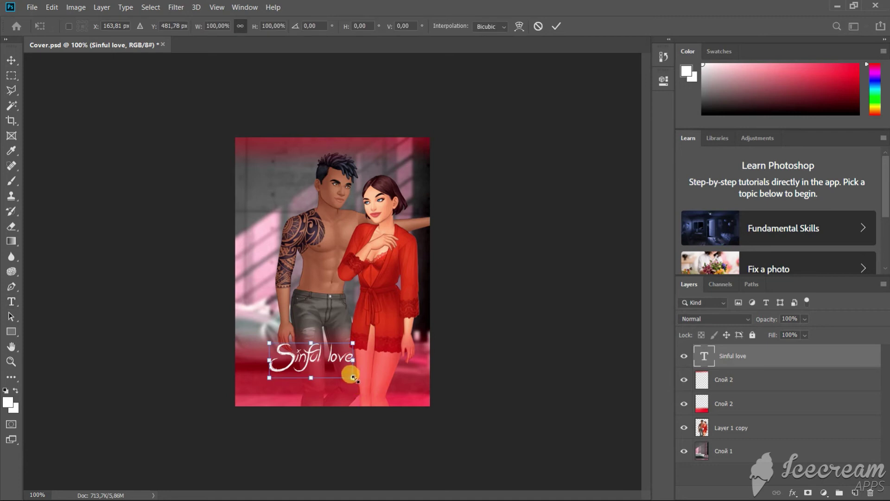
{"action": "left_click_drag", "start_coordinate": [352, 377], "coordinate": [402, 385]}
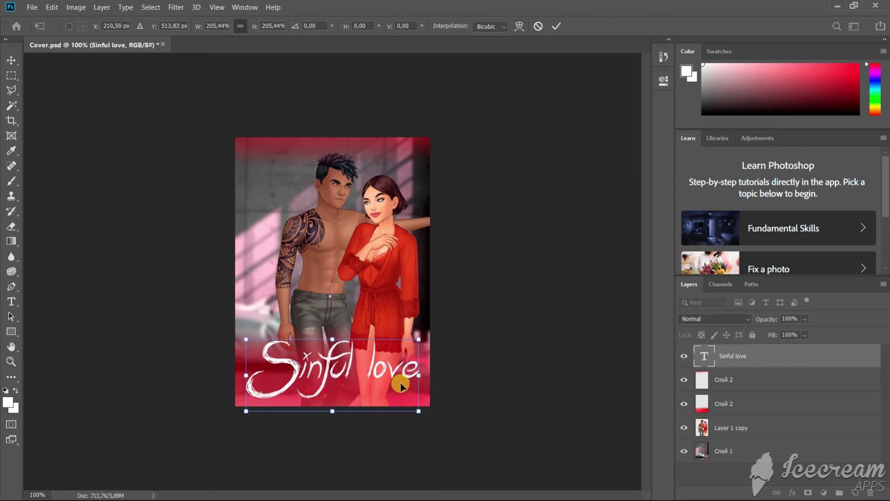
{"action": "key", "text": "Return"}
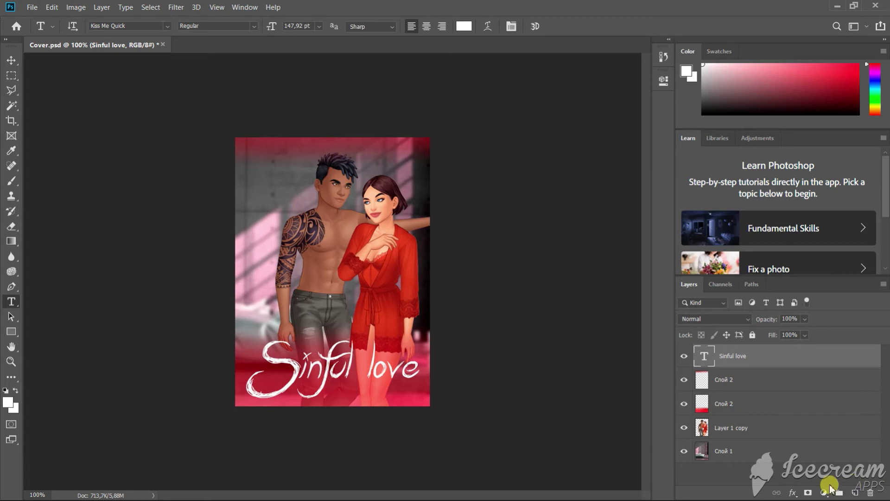
Add a new layer and select a rectangular band across the cover's bottom.
{"action": "left_click", "coordinate": [855, 493]}
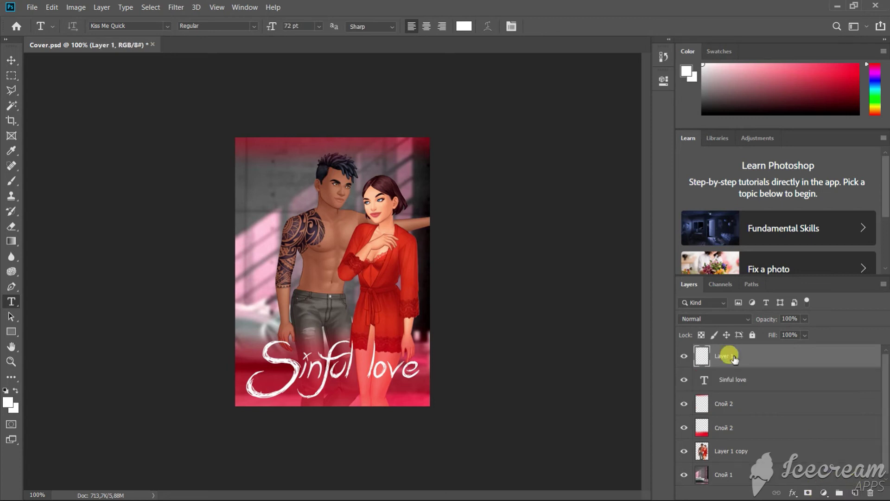
{"action": "left_click", "coordinate": [8, 76]}
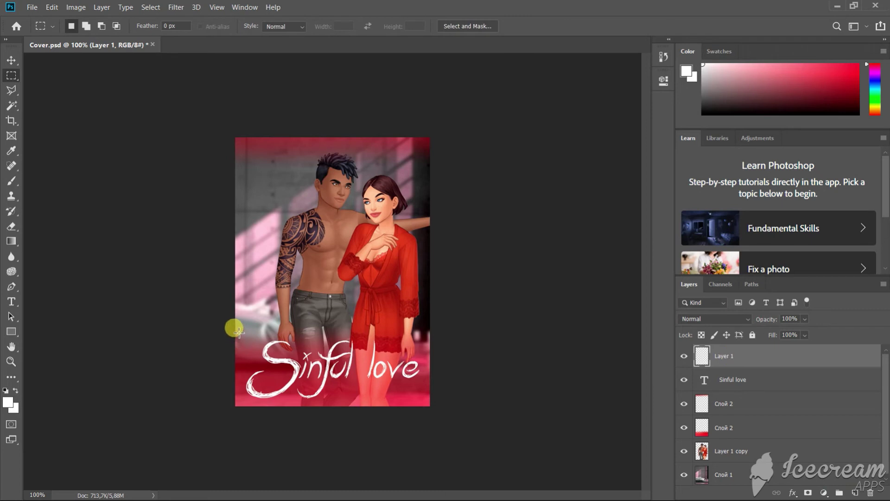
{"action": "left_click_drag", "start_coordinate": [238, 331], "coordinate": [426, 406]}
Fill the selected band with an orange-to-pale gradient.
{"action": "left_click", "coordinate": [11, 241]}
{"action": "left_click", "coordinate": [875, 95]}
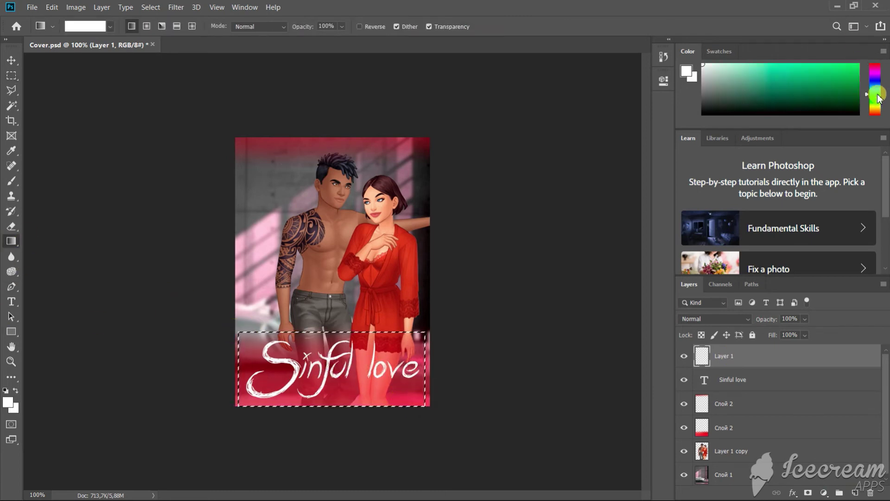
{"action": "left_click_drag", "start_coordinate": [878, 95], "coordinate": [877, 110]}
{"action": "left_click_drag", "start_coordinate": [835, 90], "coordinate": [867, 61]}
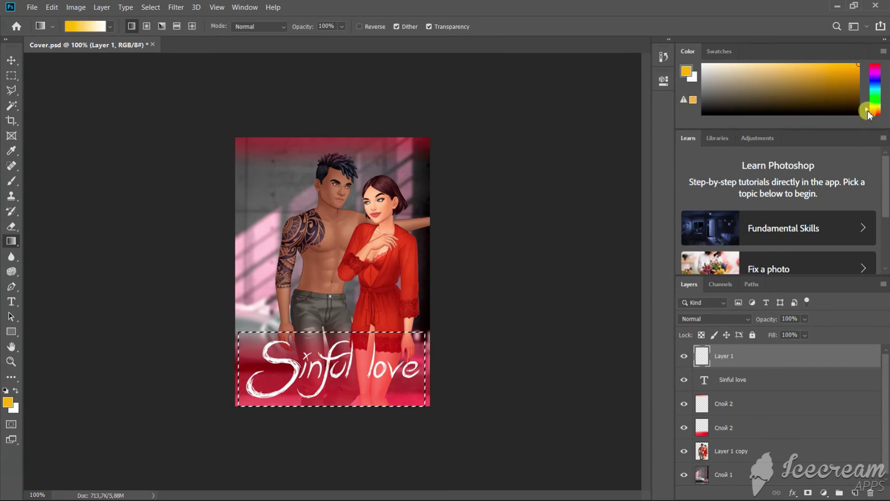
{"action": "left_click_drag", "start_coordinate": [875, 115], "coordinate": [875, 112]}
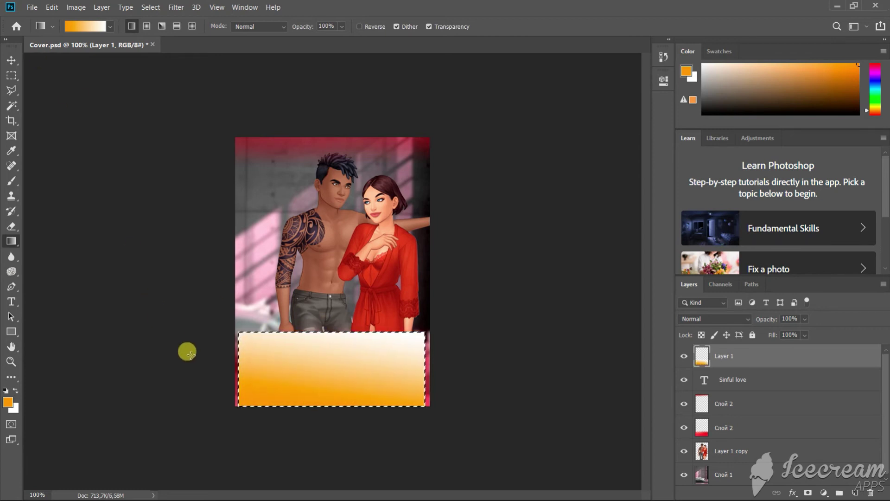
{"action": "left_click", "coordinate": [111, 27]}
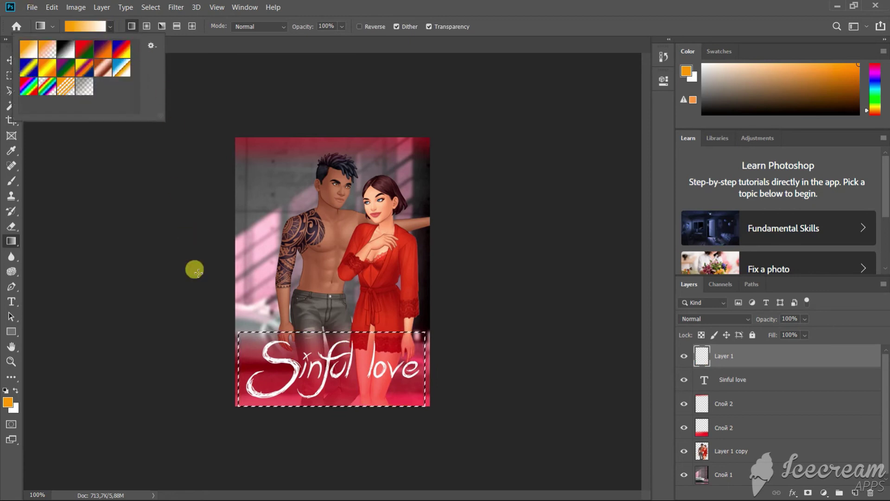
{"action": "left_click", "coordinate": [362, 391]}
{"action": "left_click_drag", "start_coordinate": [342, 408], "coordinate": [340, 378]}
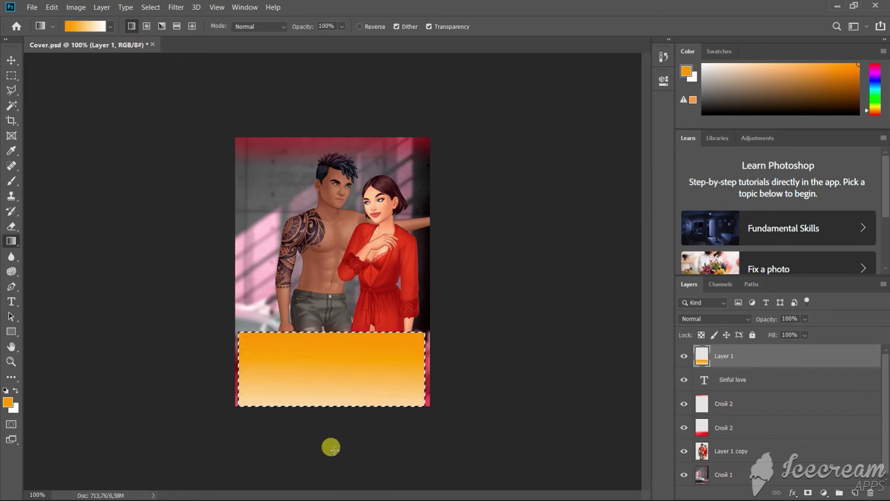
Rasterize the 'Sinful love' type layer.
{"action": "left_click", "coordinate": [742, 380]}
{"action": "right_click", "coordinate": [737, 378]}
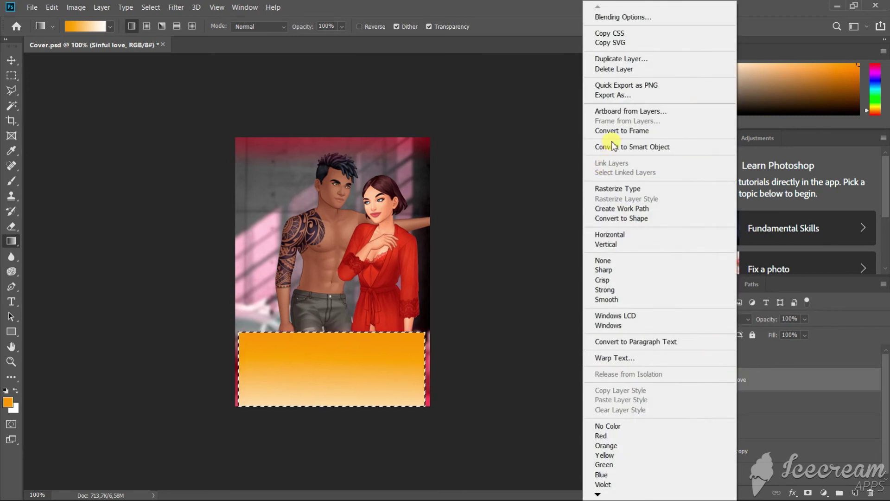
{"action": "left_click", "coordinate": [638, 188]}
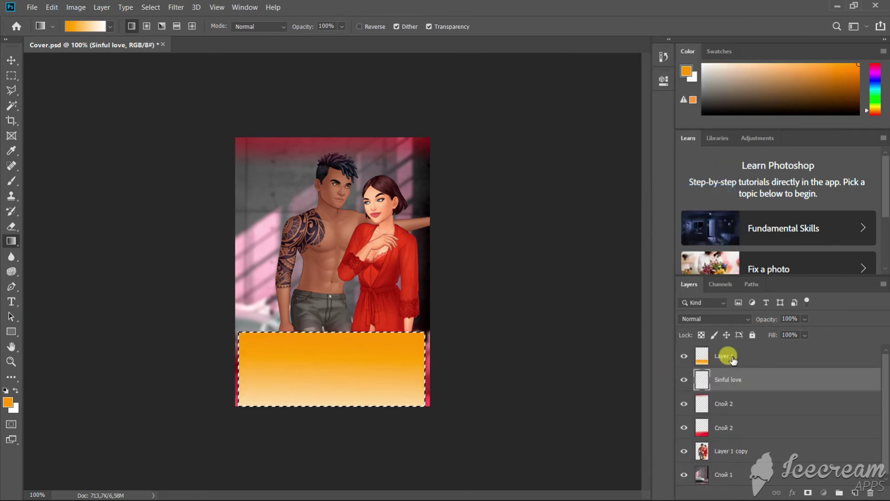
Deselect and clip the gradient Layer 1 to the rasterized title.
{"action": "left_click", "coordinate": [732, 358]}
{"action": "right_click", "coordinate": [733, 360]}
{"action": "left_click", "coordinate": [325, 255]}
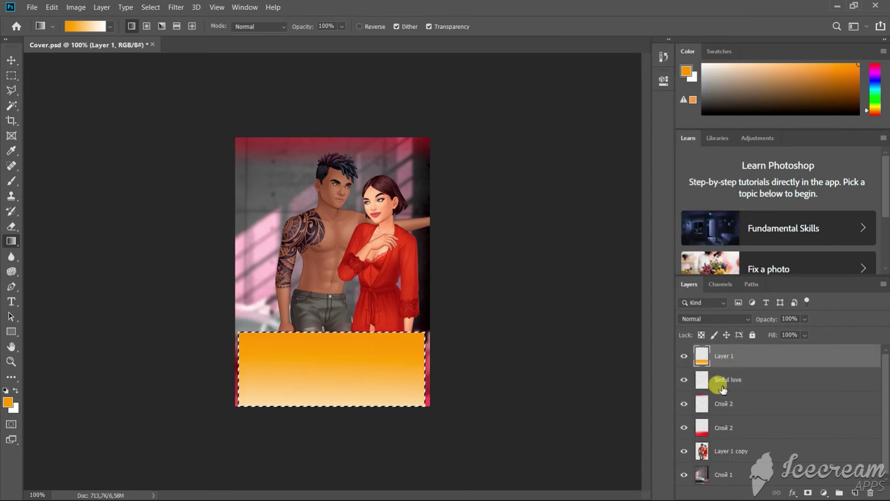
{"action": "left_click", "coordinate": [11, 76]}
{"action": "left_click", "coordinate": [389, 262]}
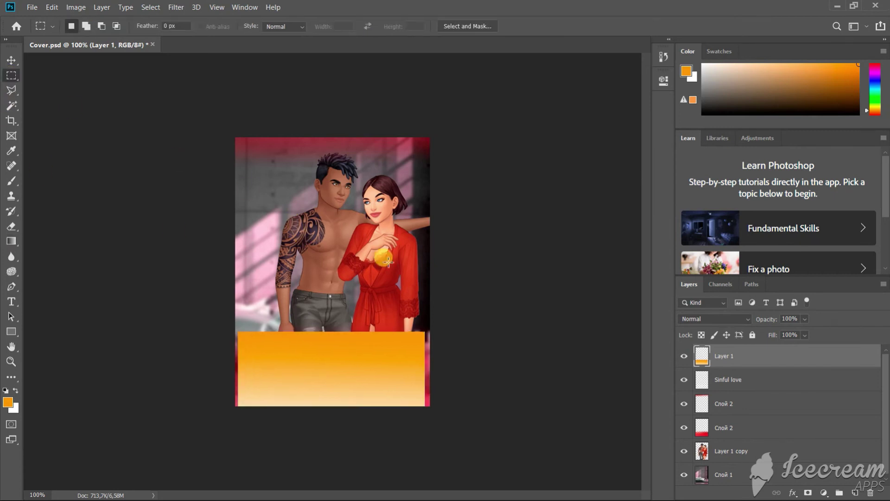
{"action": "right_click", "coordinate": [733, 367]}
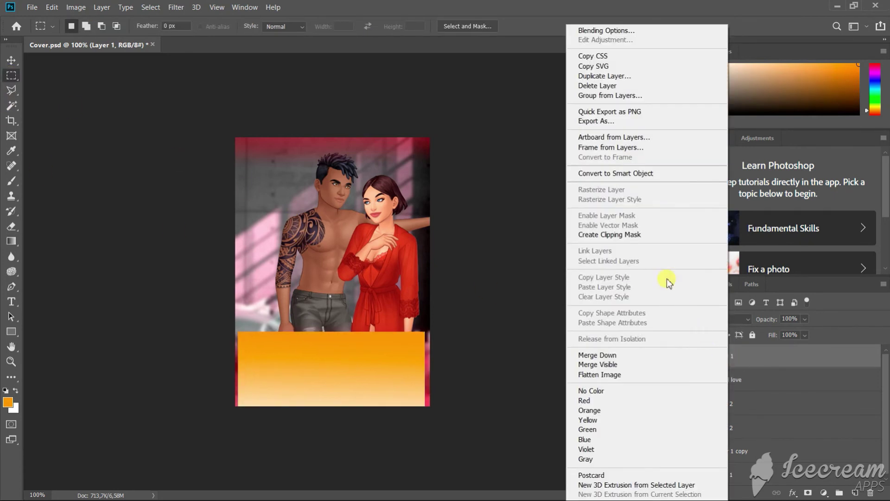
{"action": "left_click", "coordinate": [610, 234]}
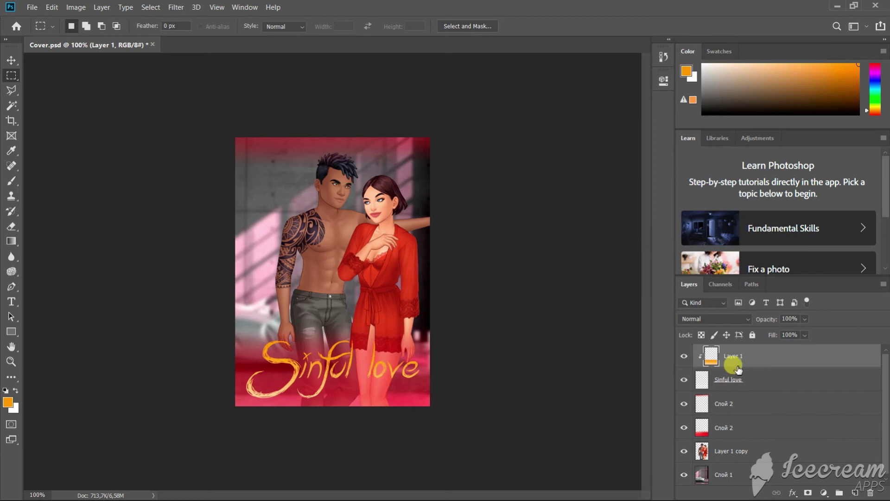
{"action": "left_click", "coordinate": [74, 7]}
Apply Hue/Saturation with Hue +27 and Saturation +76 to the clipped gradient.
{"action": "mouse_move", "coordinate": [106, 40]}
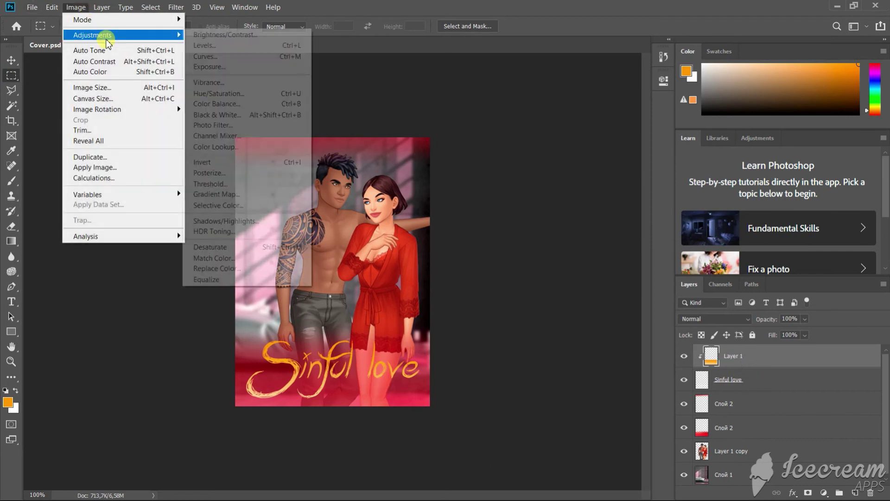
{"action": "left_click", "coordinate": [241, 93]}
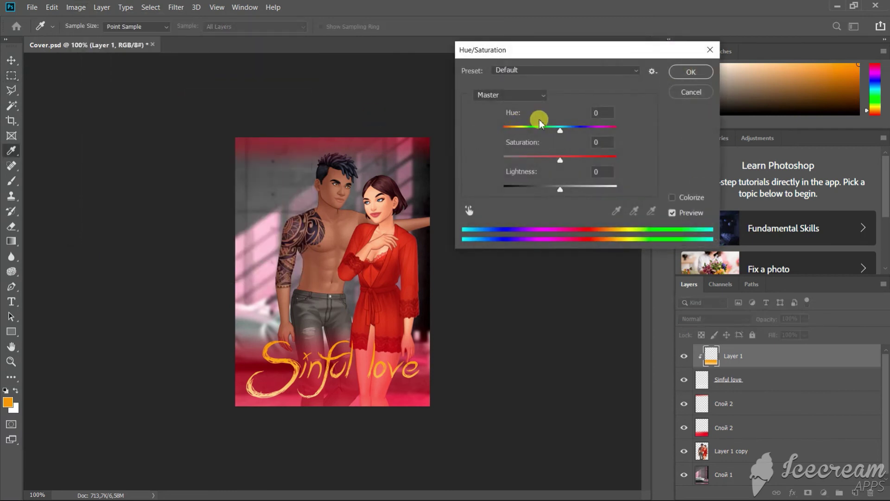
{"action": "left_click_drag", "start_coordinate": [540, 122], "coordinate": [587, 136]}
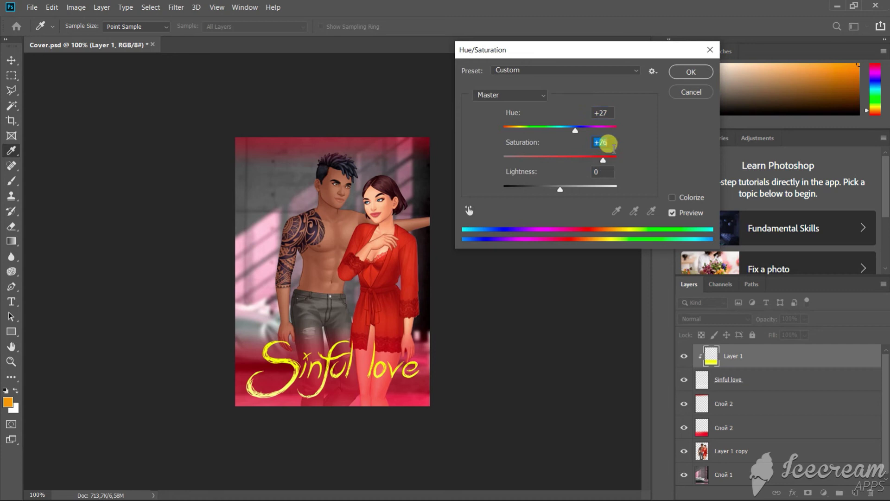
{"action": "left_click", "coordinate": [689, 79]}
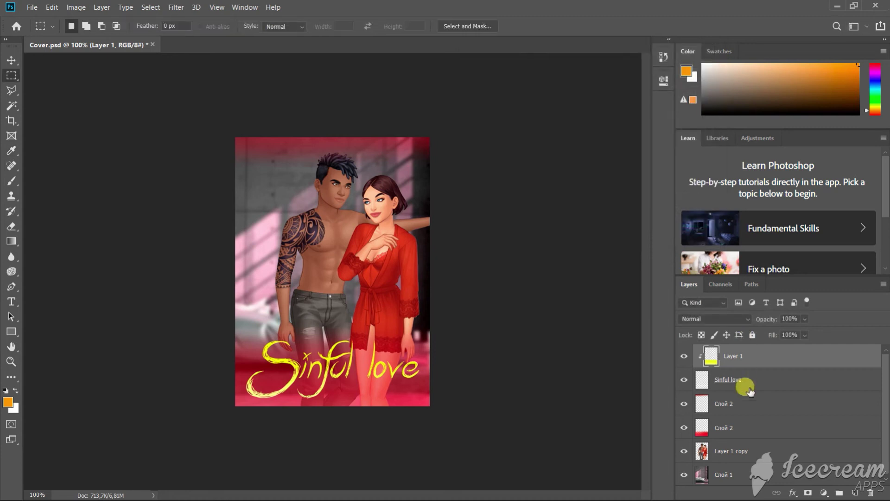
{"action": "left_click", "coordinate": [743, 380], "text": "shift"}
Merge the gradient into the title layer and duplicate the merged yellow title.
{"action": "right_click", "coordinate": [740, 373]}
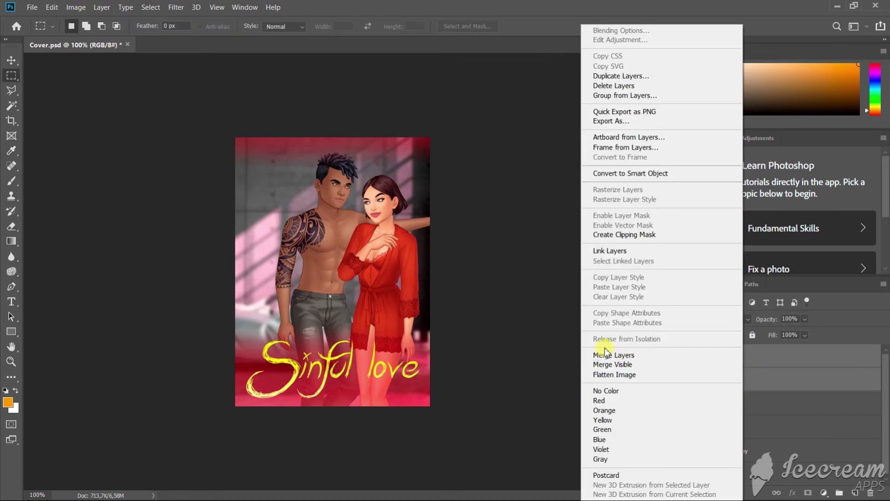
{"action": "left_click", "coordinate": [622, 355]}
{"action": "left_click_drag", "start_coordinate": [801, 360], "coordinate": [855, 493]}
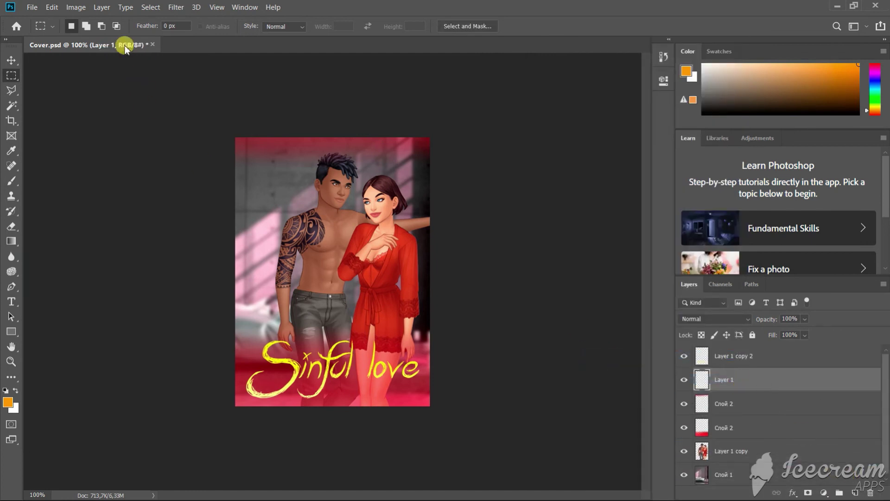
Try raising the title copy's contrast in Brightness/Contrast, then cancel it.
{"action": "left_click", "coordinate": [76, 7]}
{"action": "mouse_move", "coordinate": [99, 35]}
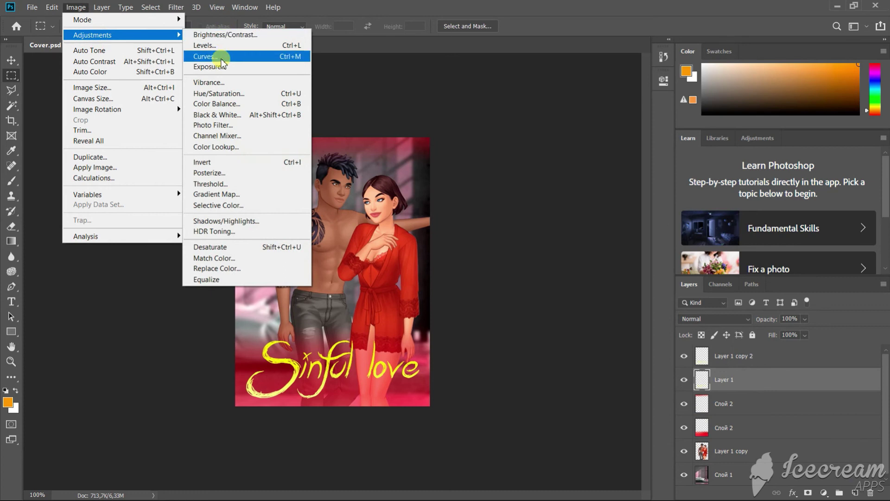
{"action": "left_click", "coordinate": [222, 35]}
{"action": "left_click_drag", "start_coordinate": [362, 185], "coordinate": [437, 185]}
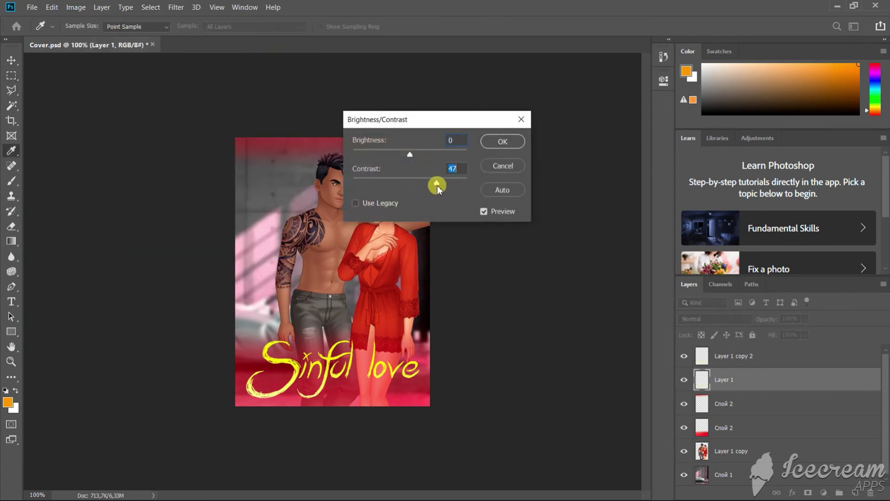
{"action": "left_click", "coordinate": [503, 165]}
{"action": "key", "text": "m"}
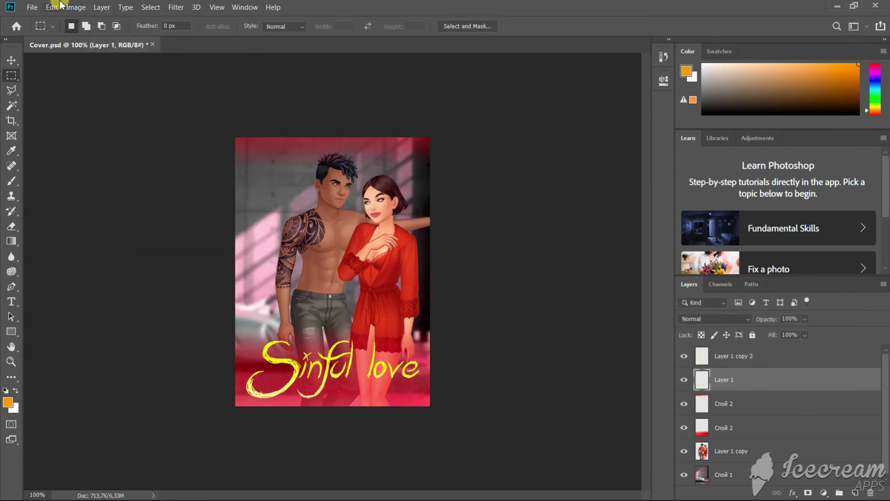
Darken the lower title copy to black with Hue/Saturation Lightness −100.
{"action": "left_click", "coordinate": [85, 8]}
{"action": "mouse_move", "coordinate": [39, 34]}
{"action": "left_click", "coordinate": [243, 92]}
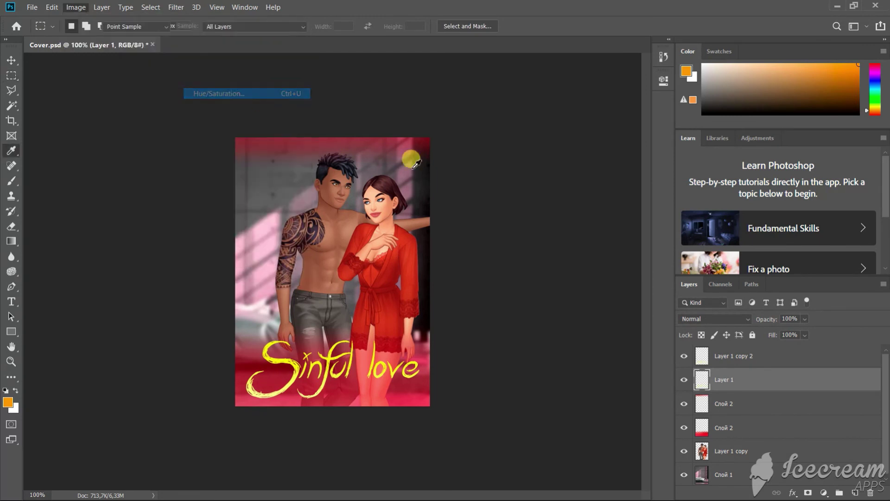
{"action": "left_click_drag", "start_coordinate": [514, 189], "coordinate": [503, 189]}
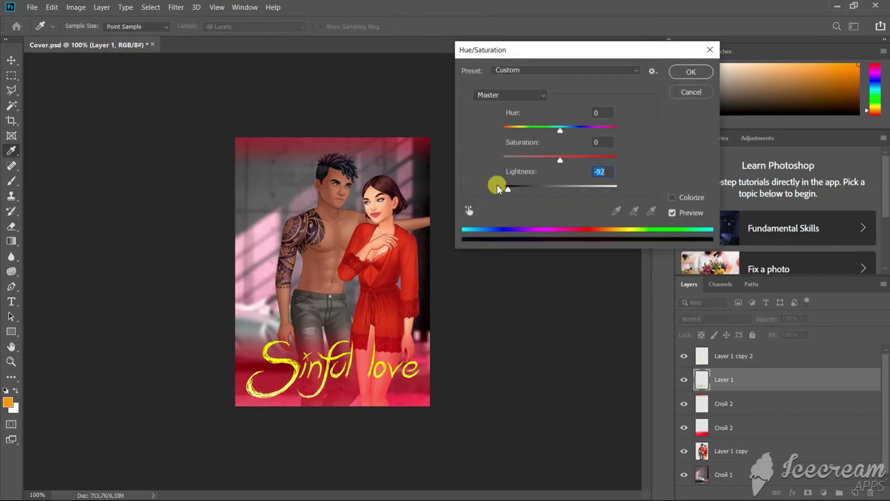
{"action": "left_click", "coordinate": [687, 73]}
{"action": "left_click", "coordinate": [11, 256]}
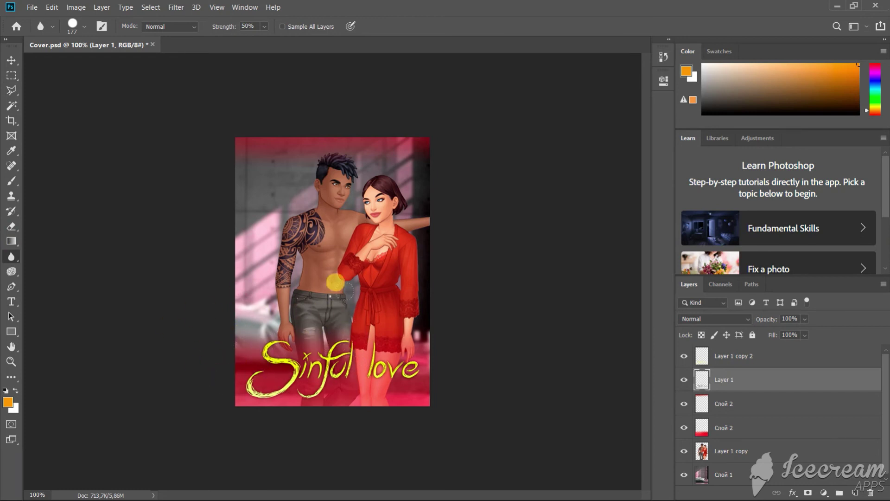
{"action": "left_click", "coordinate": [13, 61]}
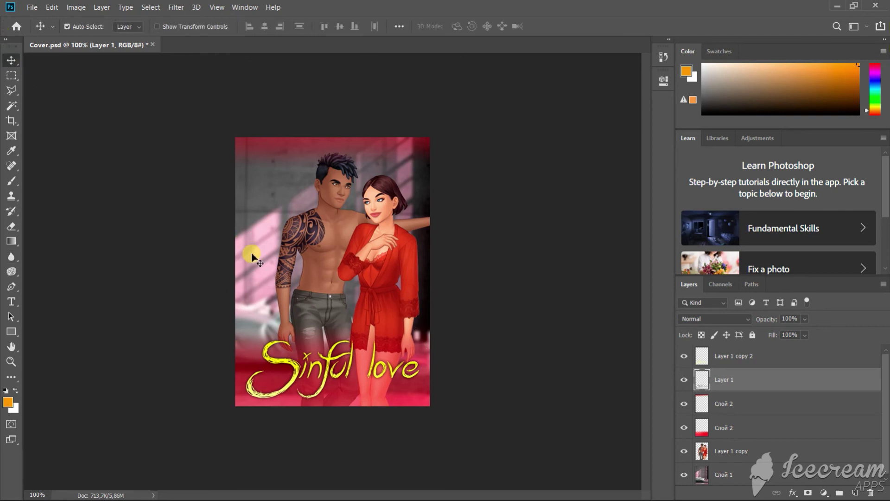
Offset the title shadow about 5 px right and 3 px down, then duplicate the couple layer.
{"action": "key", "text": "ctrl+t"}
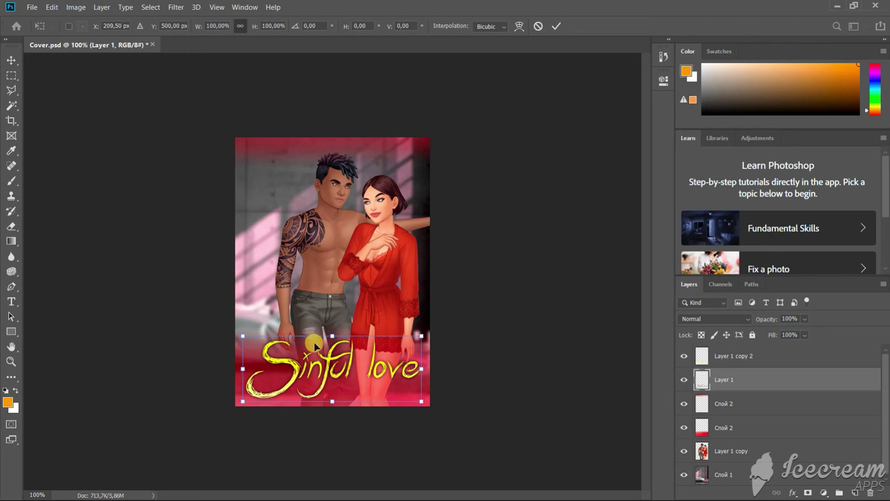
{"action": "left_click_drag", "start_coordinate": [315, 346], "coordinate": [317, 347]}
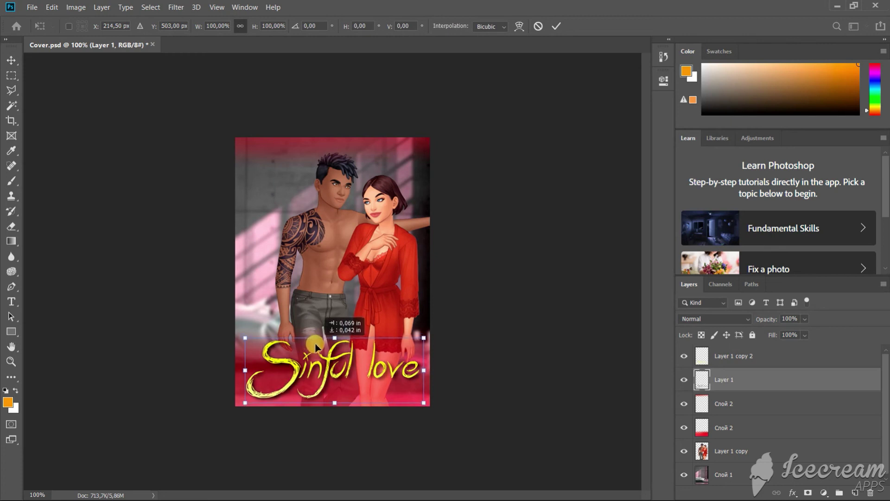
{"action": "left_click", "coordinate": [556, 26]}
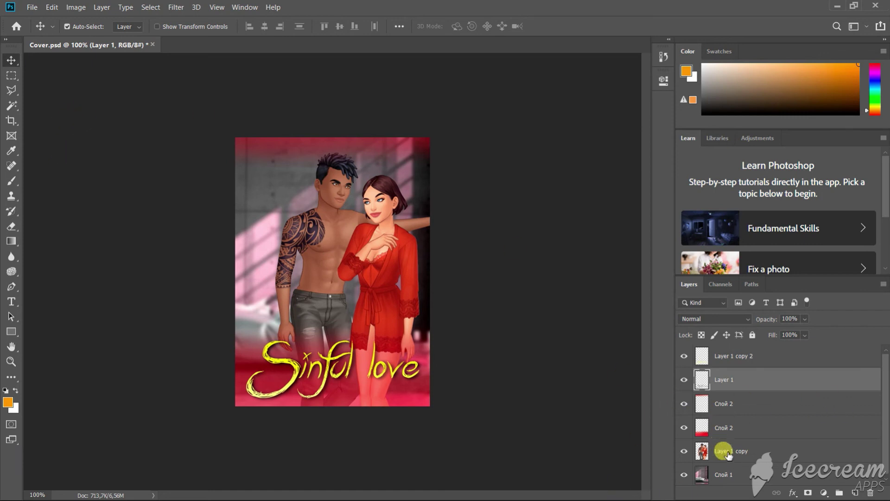
{"action": "left_click_drag", "start_coordinate": [724, 449], "coordinate": [857, 489]}
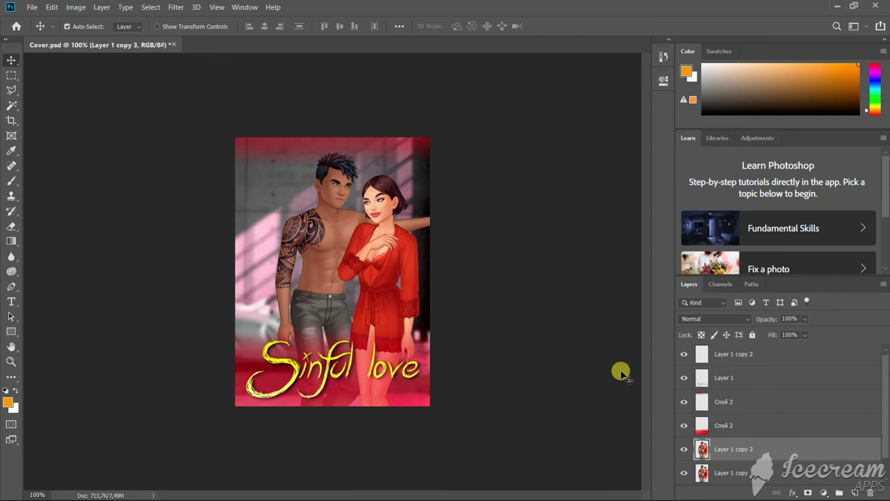
Make the lower couple layer a black silhouette (Hue +37, Saturation +90, Lightness −100) and hide the top copy.
{"action": "left_click", "coordinate": [711, 472]}
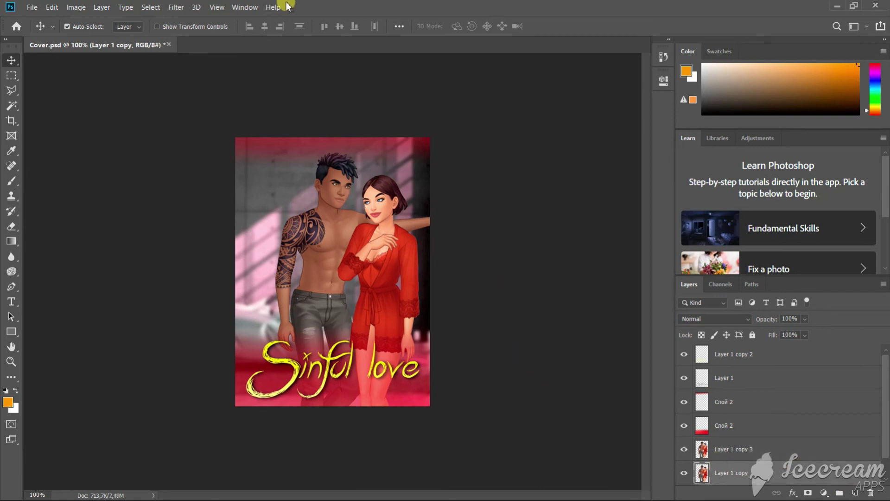
{"action": "left_click", "coordinate": [77, 7]}
{"action": "mouse_move", "coordinate": [88, 35]}
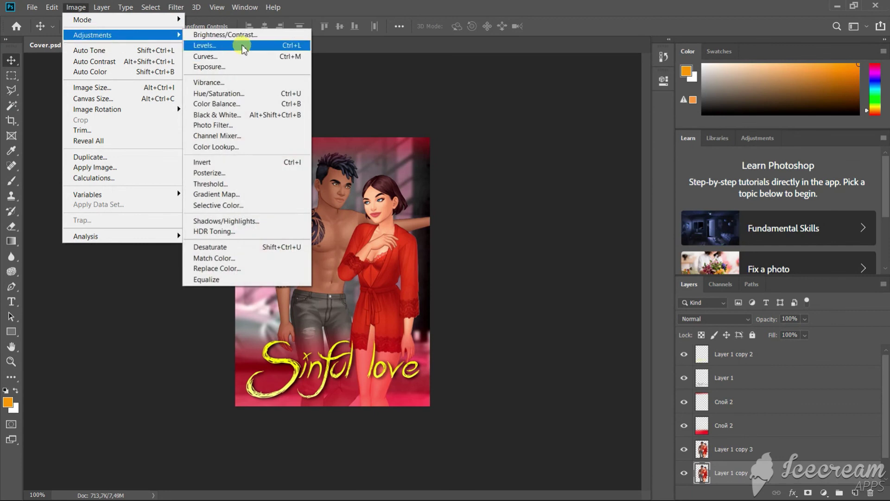
{"action": "left_click", "coordinate": [240, 94]}
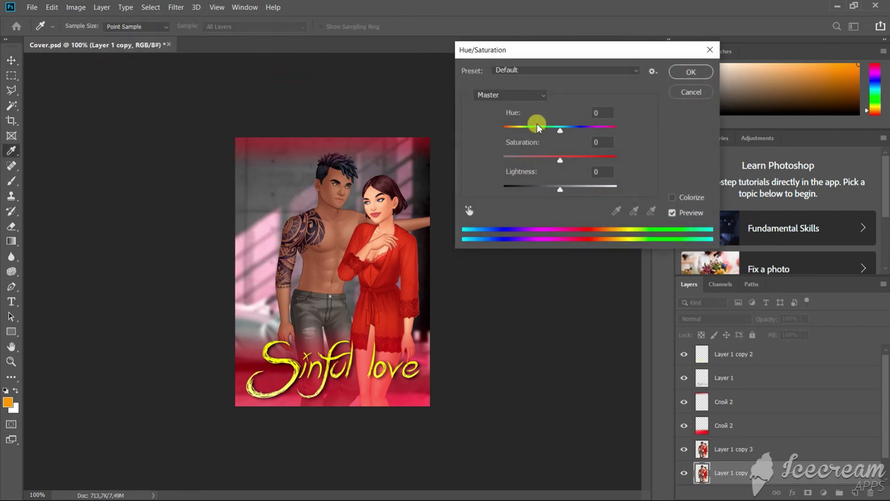
{"action": "left_click_drag", "start_coordinate": [549, 135], "coordinate": [599, 159]}
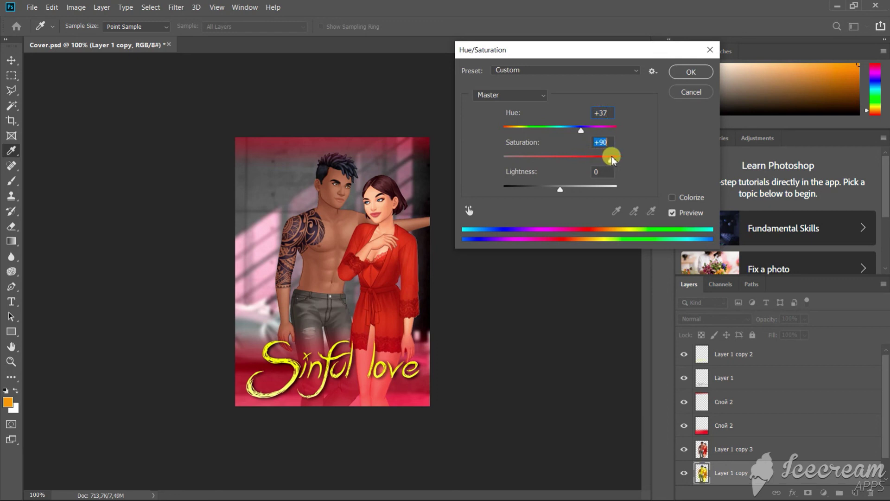
{"action": "left_click", "coordinate": [697, 93]}
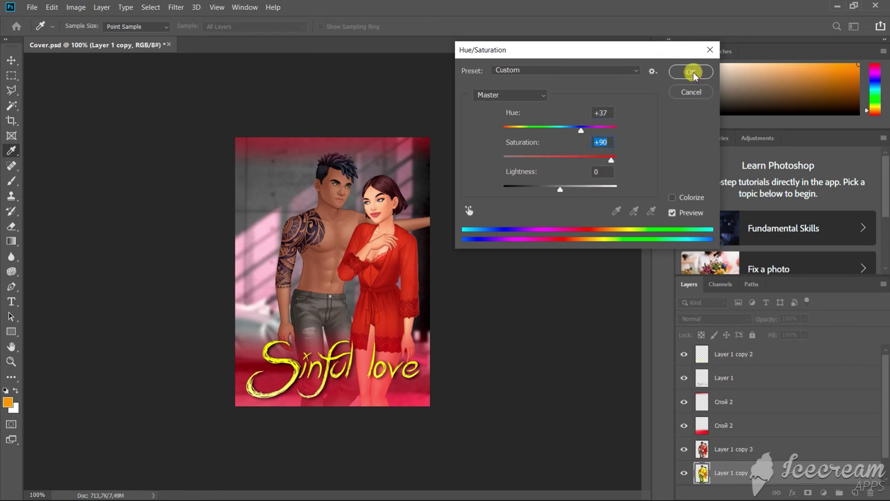
{"action": "left_click_drag", "start_coordinate": [560, 190], "coordinate": [457, 194]}
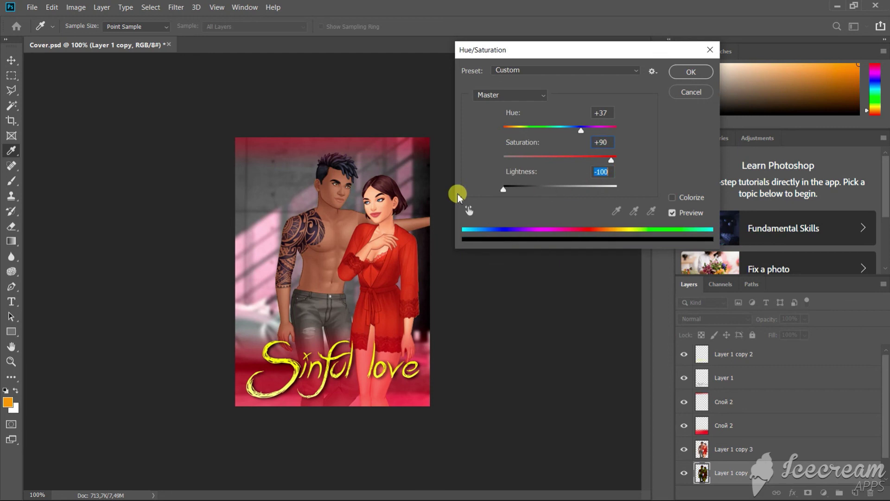
{"action": "left_click", "coordinate": [690, 73]}
{"action": "key", "text": "v"}
{"action": "left_click", "coordinate": [684, 448]}
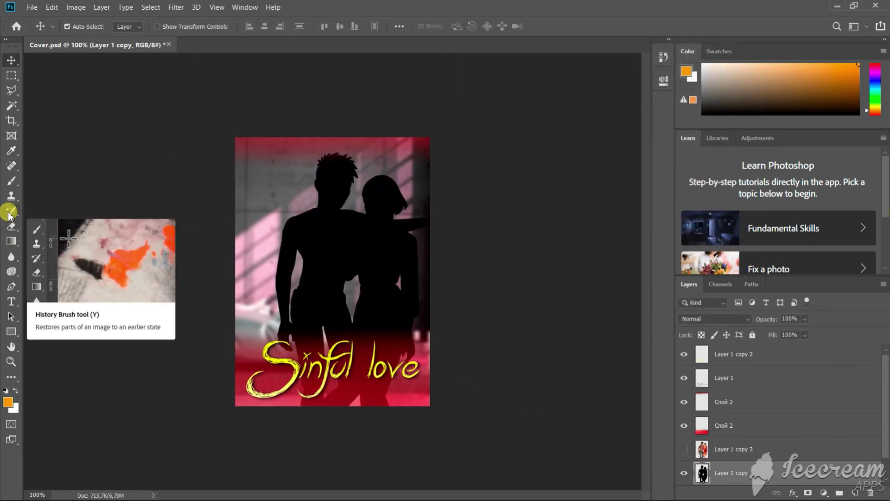
Make the coloured couple layer, Layer 1 copy 3, visible again.
{"action": "left_click", "coordinate": [683, 449]}
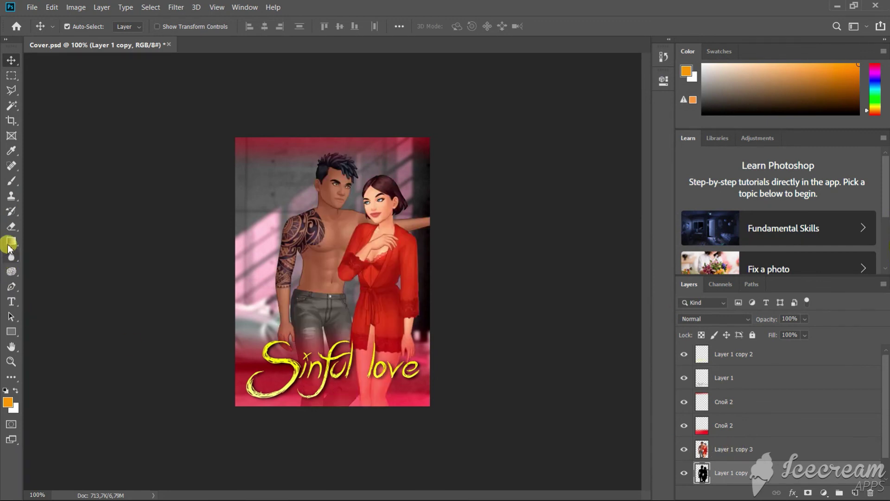
{"action": "left_click", "coordinate": [11, 256]}
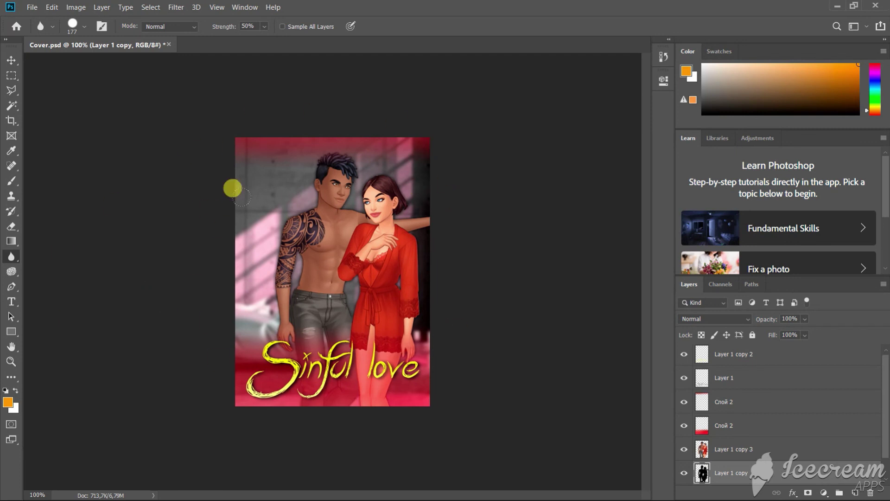
{"action": "left_click", "coordinate": [12, 60]}
Shift the black silhouette on Layer 1 copy about 10 pixels left as a shadow.
{"action": "key", "text": "ctrl+t"}
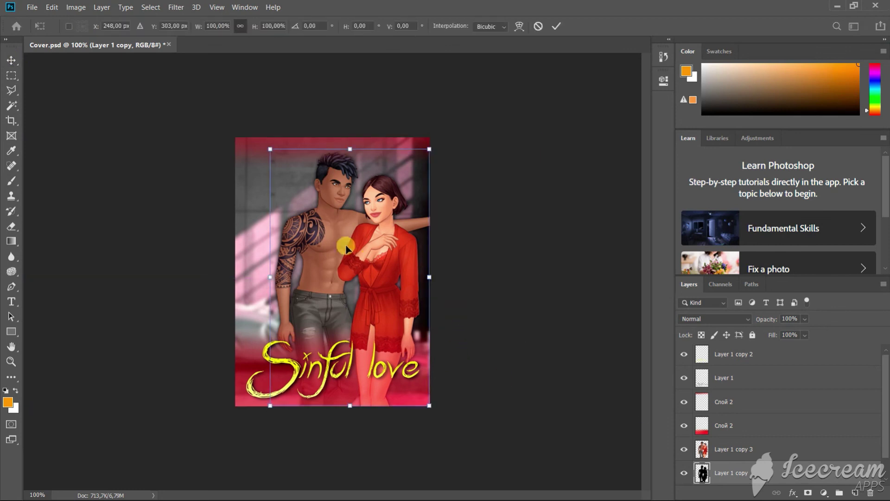
{"action": "left_click_drag", "start_coordinate": [339, 240], "coordinate": [335, 240]}
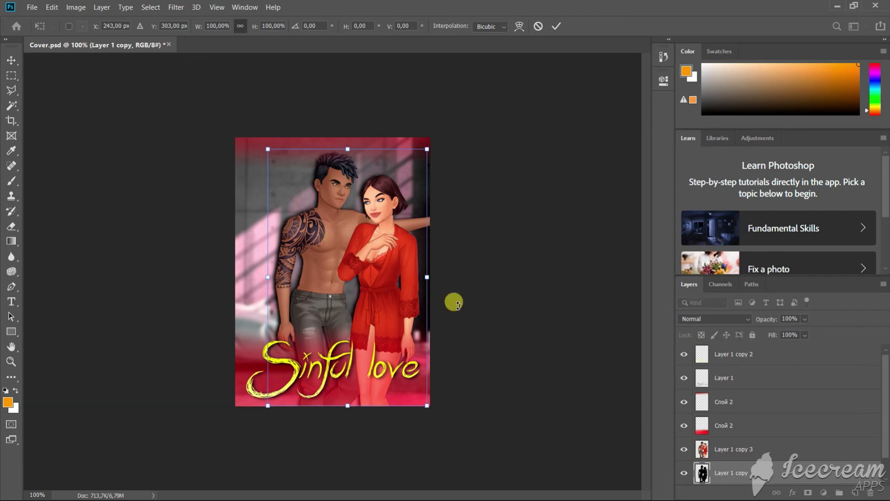
{"action": "left_click", "coordinate": [558, 29]}
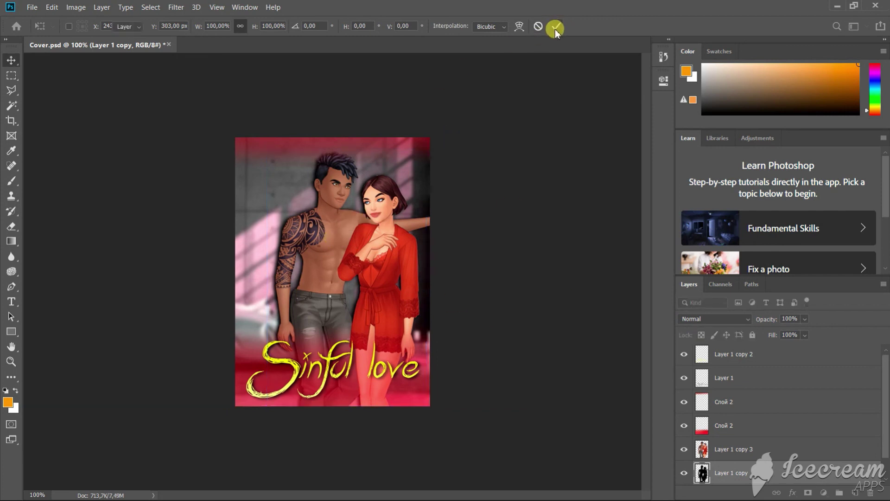
{"action": "left_click", "coordinate": [737, 402]}
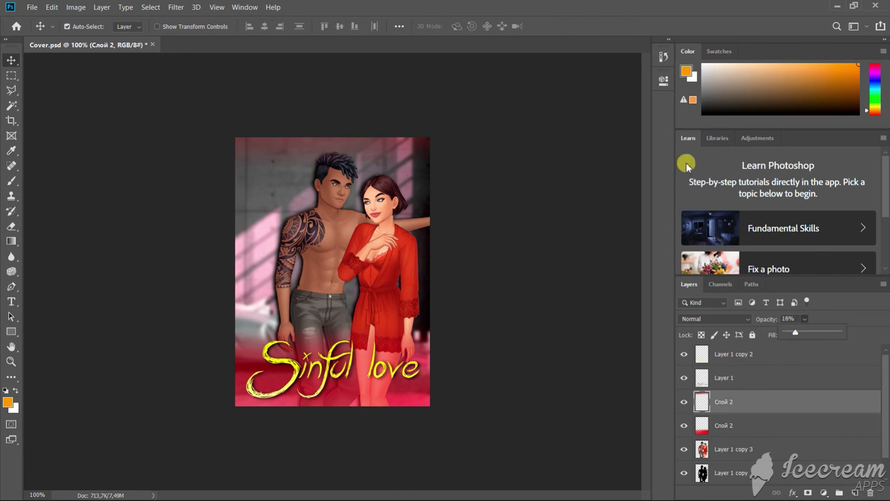
Set the red band to 18% opacity and stretch a 90°-clockwise copy down the right edge.
{"action": "left_click", "coordinate": [10, 60]}
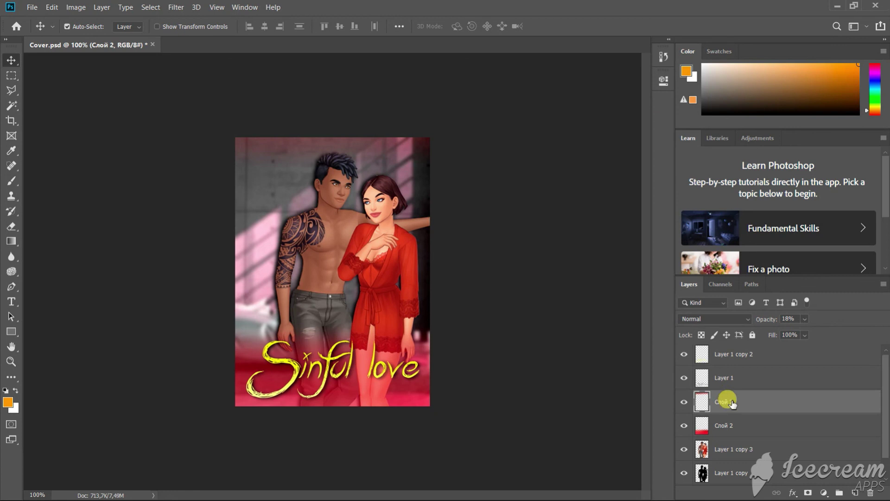
{"action": "key", "text": "ctrl+j"}
{"action": "key", "text": "ctrl+t"}
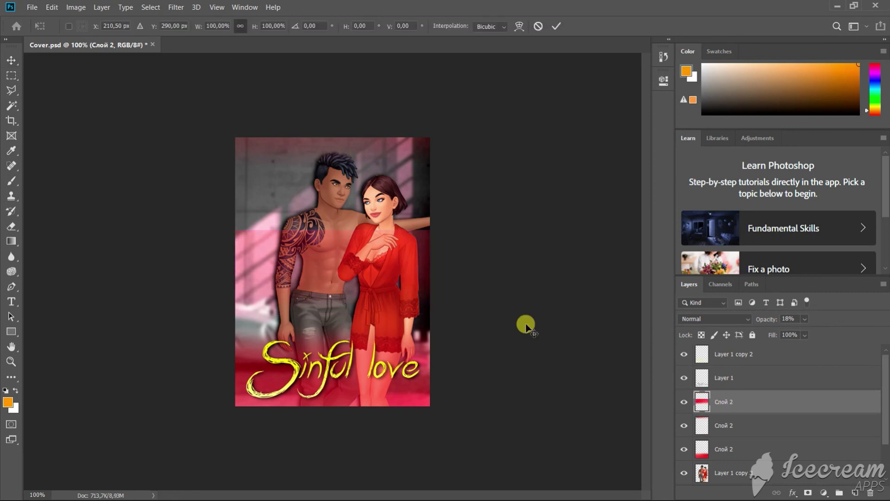
{"action": "right_click", "coordinate": [367, 269]}
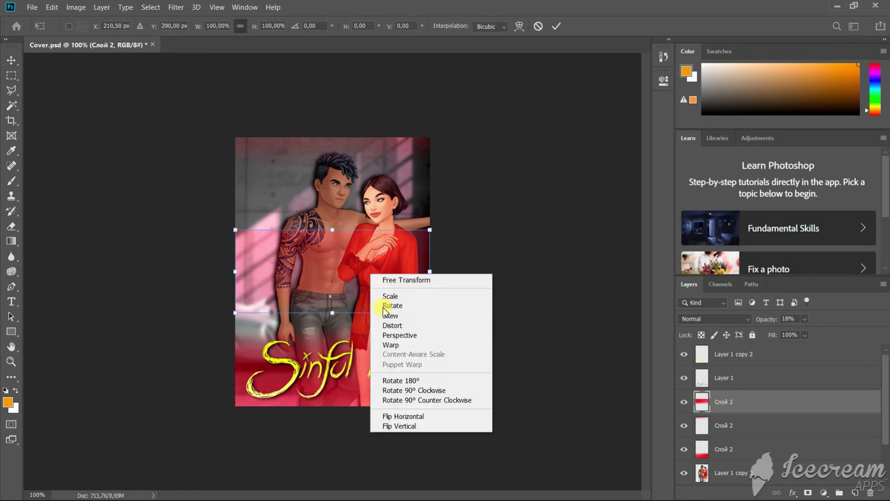
{"action": "left_click", "coordinate": [415, 391]}
{"action": "left_click_drag", "start_coordinate": [350, 284], "coordinate": [441, 244]}
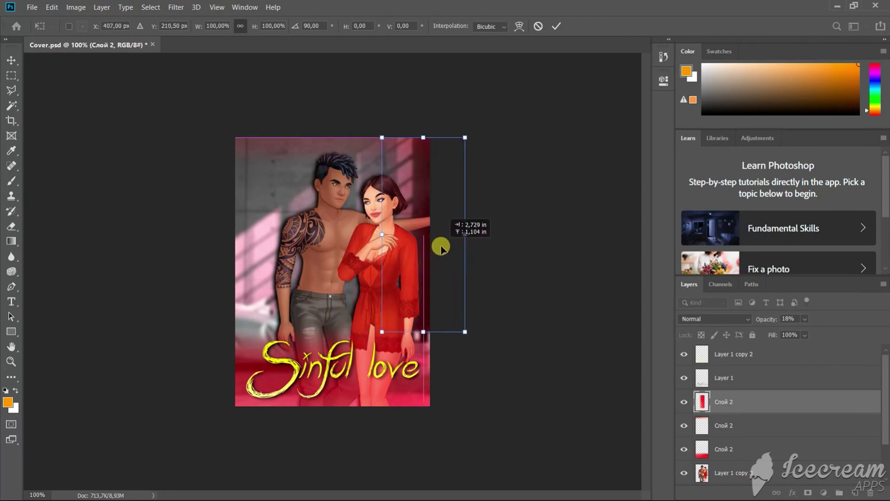
{"action": "left_click_drag", "start_coordinate": [427, 332], "coordinate": [427, 406]}
{"action": "left_click", "coordinate": [558, 26]}
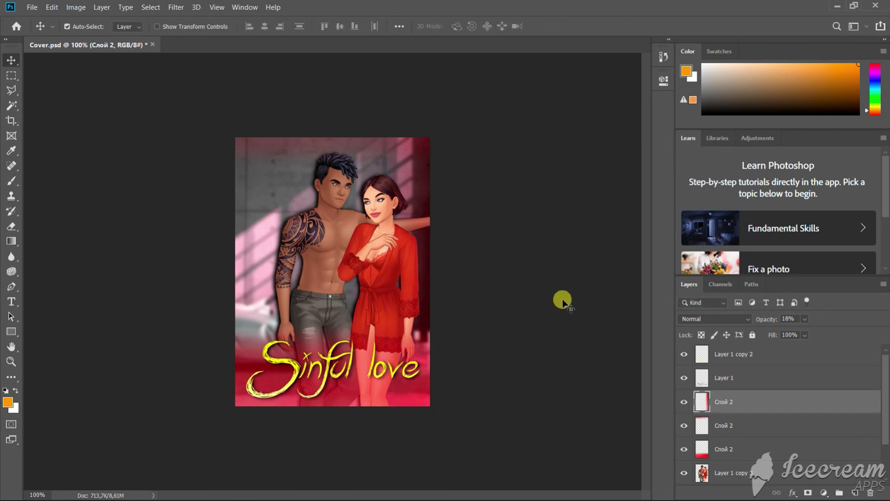
Duplicate the right-edge band, flip it horizontally, and place it along the left edge.
{"action": "left_click_drag", "start_coordinate": [753, 410], "coordinate": [856, 494]}
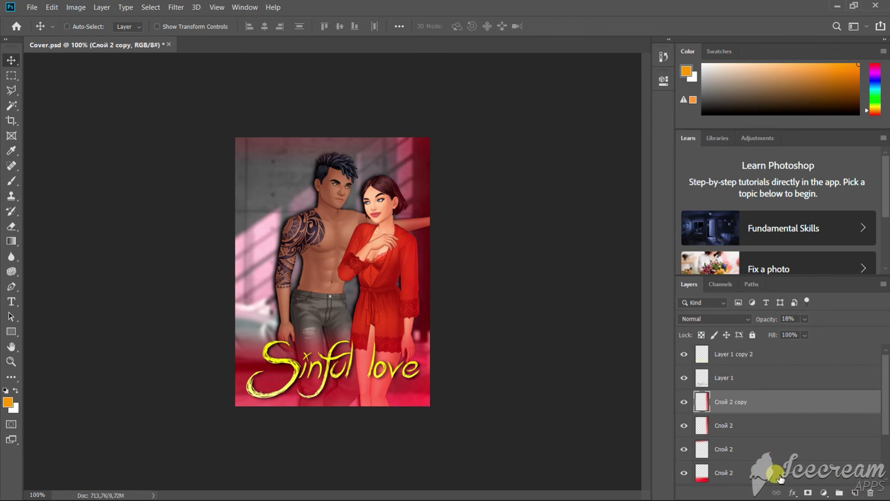
{"action": "key", "text": "ctrl+t"}
{"action": "right_click", "coordinate": [422, 283]}
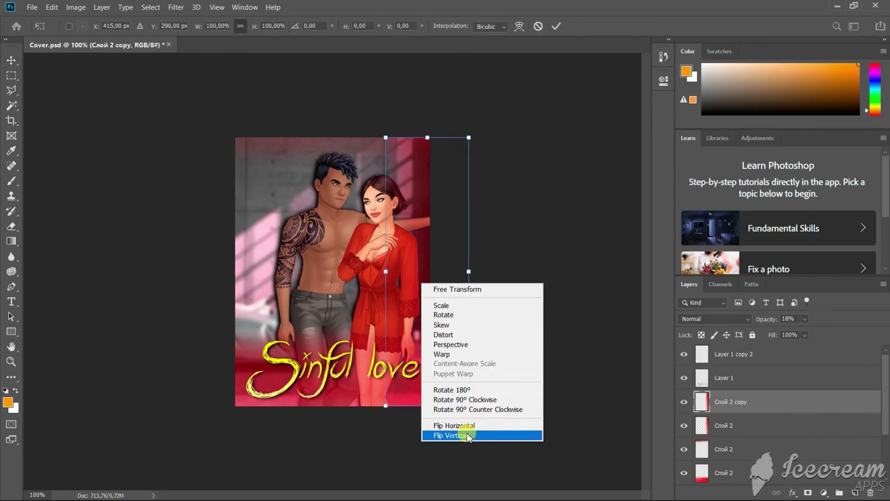
{"action": "left_click", "coordinate": [464, 425]}
{"action": "left_click_drag", "start_coordinate": [418, 281], "coordinate": [229, 284]}
{"action": "left_click", "coordinate": [559, 30]}
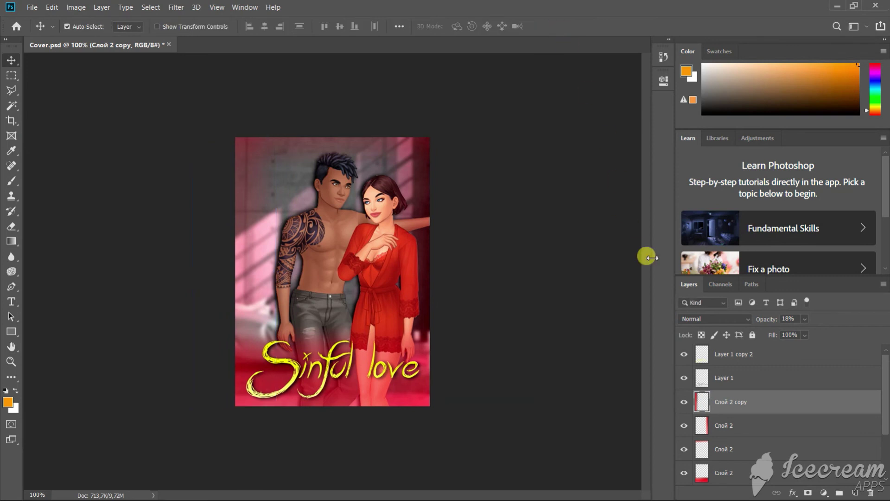